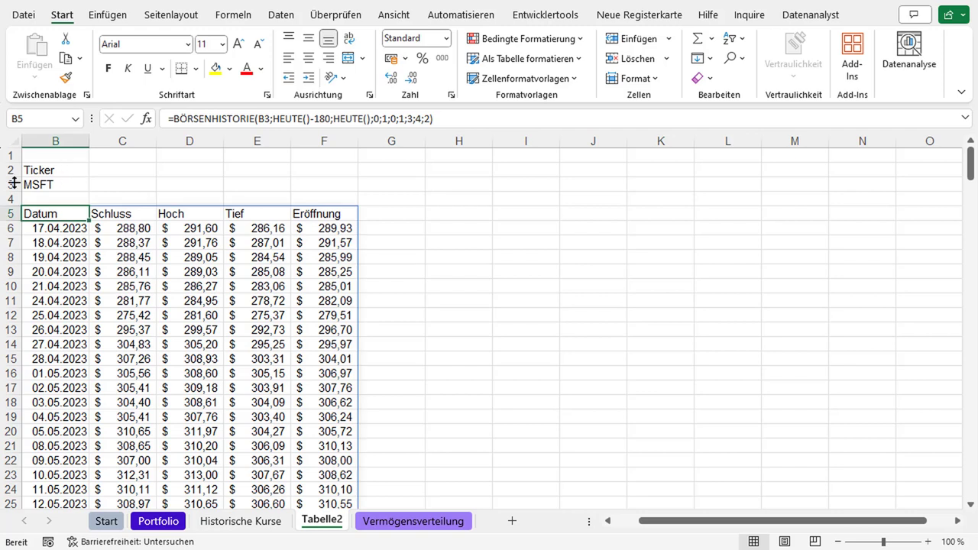
# Inspect the MSFT ticker cell, the B5 stock history formula and the price column headers.
pyautogui.click(57, 188)
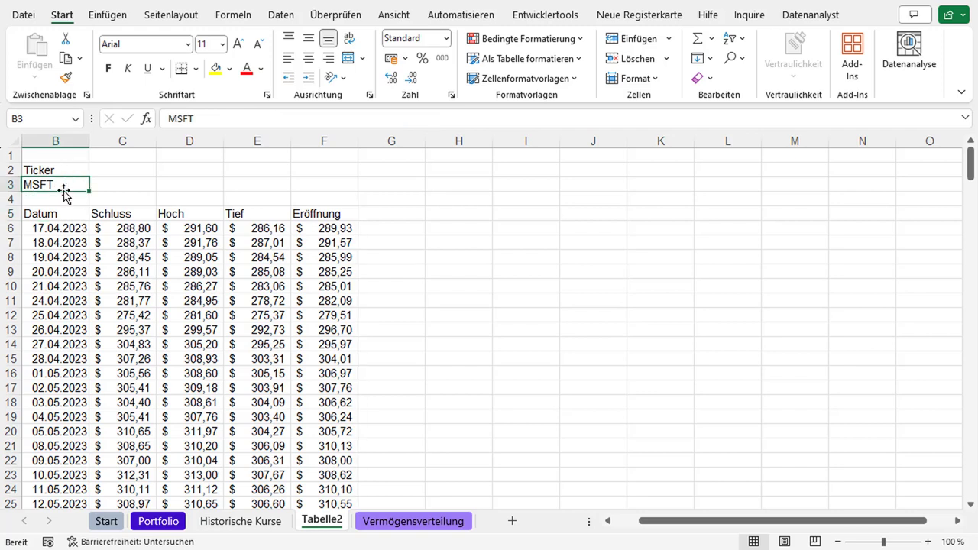
pyautogui.click(61, 217)
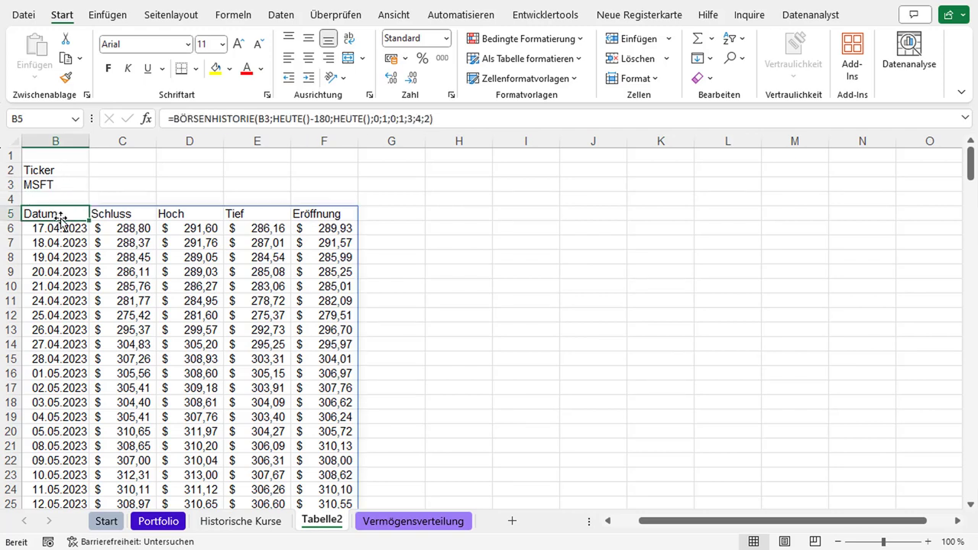
pyautogui.click(120, 214)
pyautogui.click(187, 214)
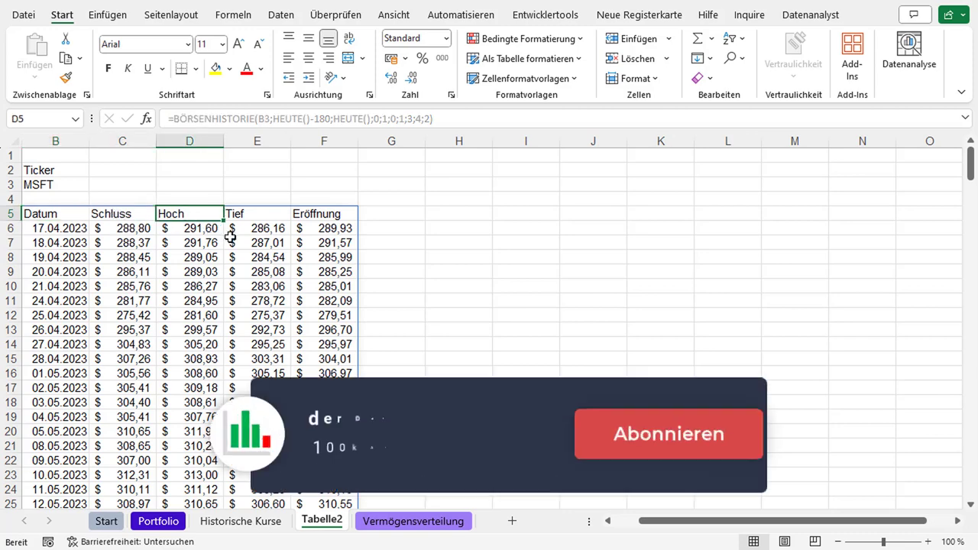
pyautogui.click(256, 214)
pyautogui.click(306, 214)
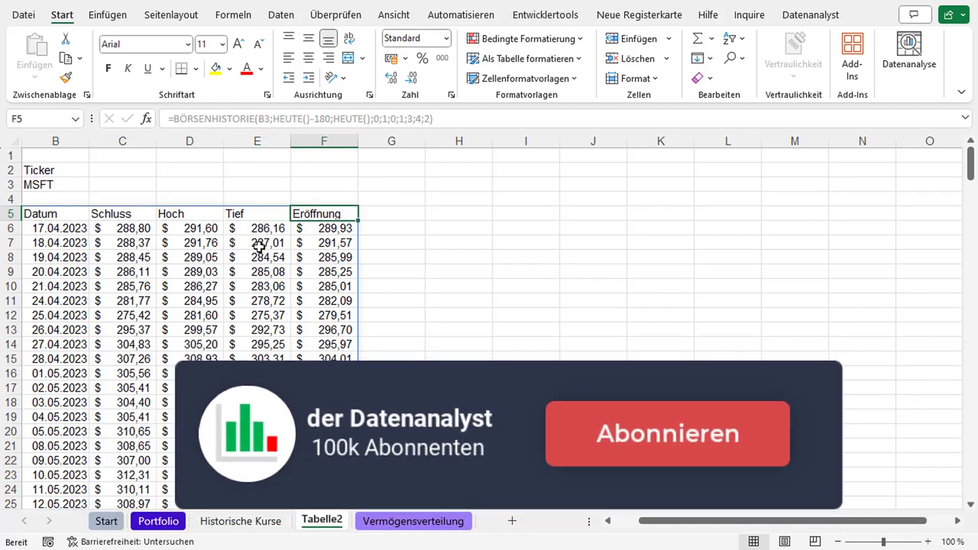
pyautogui.click(76, 228)
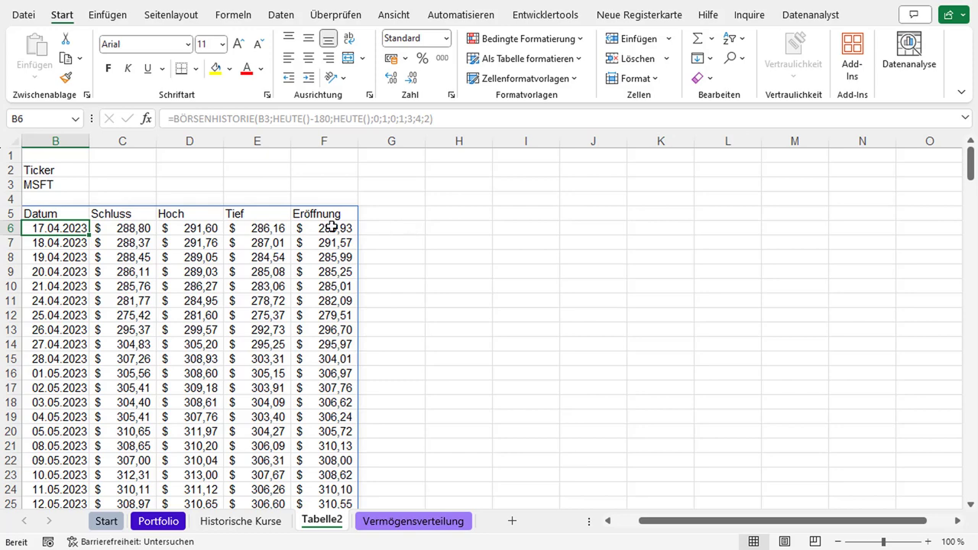
# Select the whole price table B5:F129, headers through the last row.
pyautogui.moveTo(61, 214); pyautogui.dragTo(301, 214)
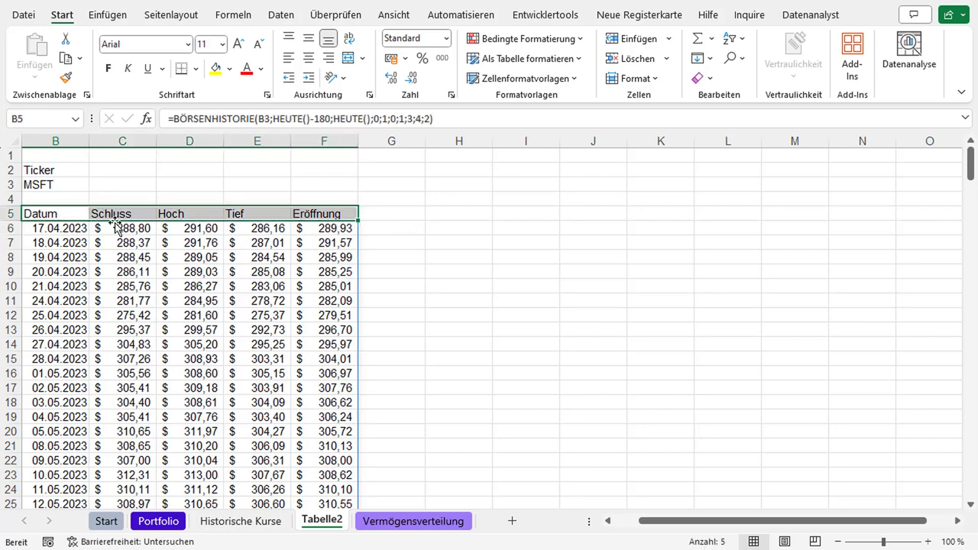
pyautogui.hotkey('ctrl', 'Down')
pyautogui.hotkey('ctrl', 'shift', 'Right')
pyautogui.hotkey('ctrl', 'shift', 'Up')
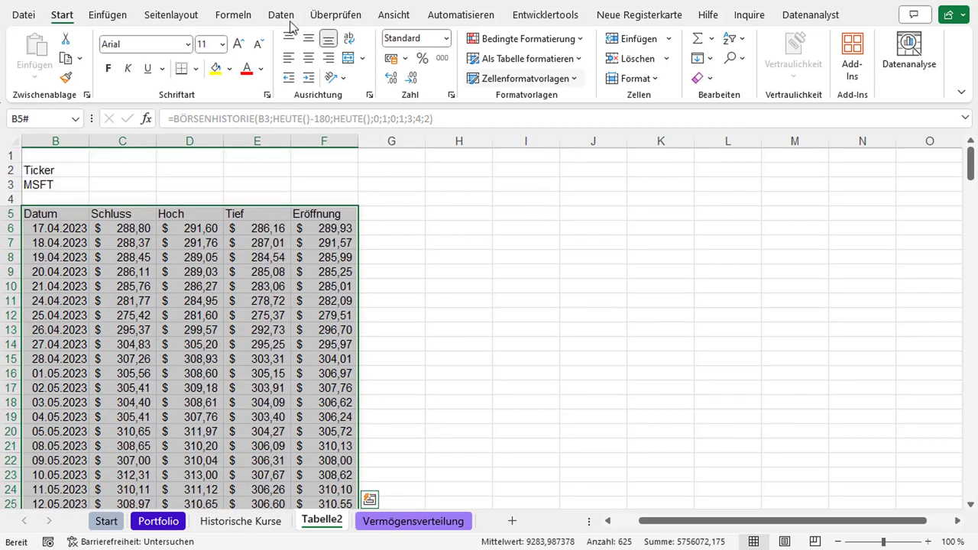
# Open Weitere Statistikdiagramme from the Einfügen tab's Statistikdiagramme dropdown.
pyautogui.click(128, 17)
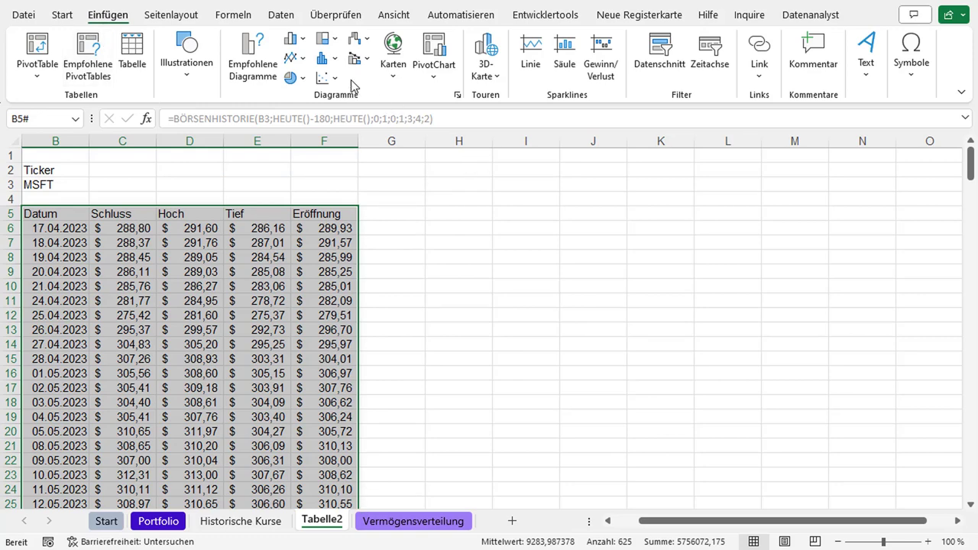
pyautogui.click(327, 58)
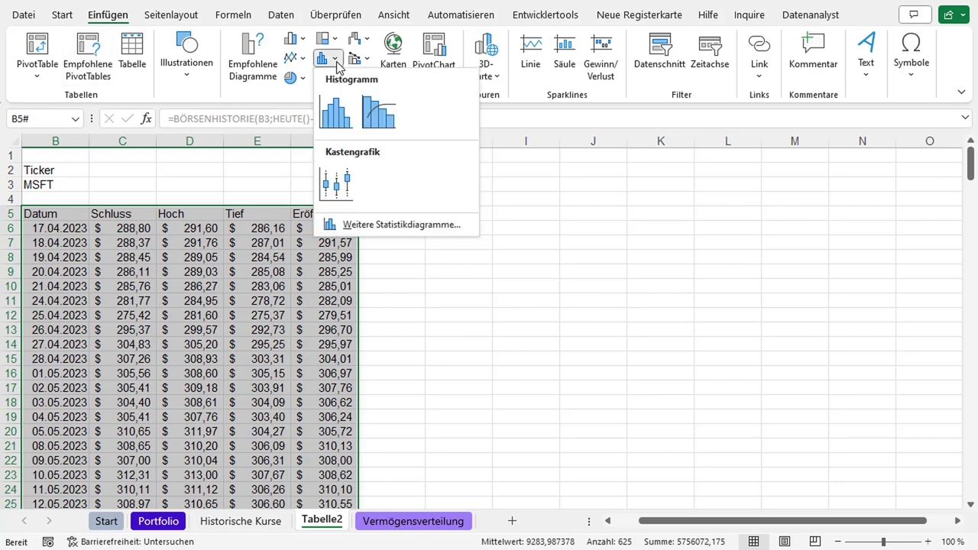
pyautogui.click(380, 225)
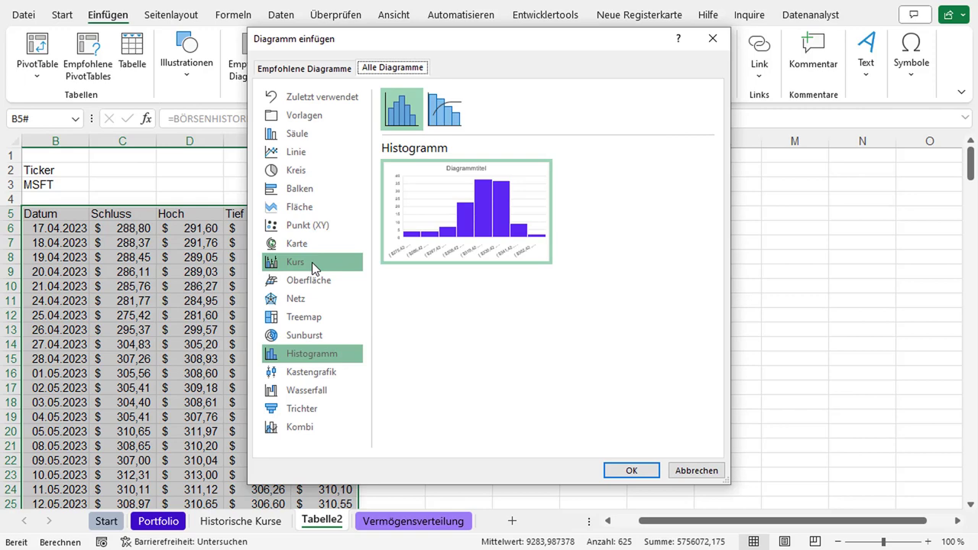
# Insert a Kurs chart of type Eröffnungs-Höchst-Tiefst-Schlusskurs from the price data.
pyautogui.click(312, 262)
pyautogui.click(460, 101)
pyautogui.moveTo(508, 200)
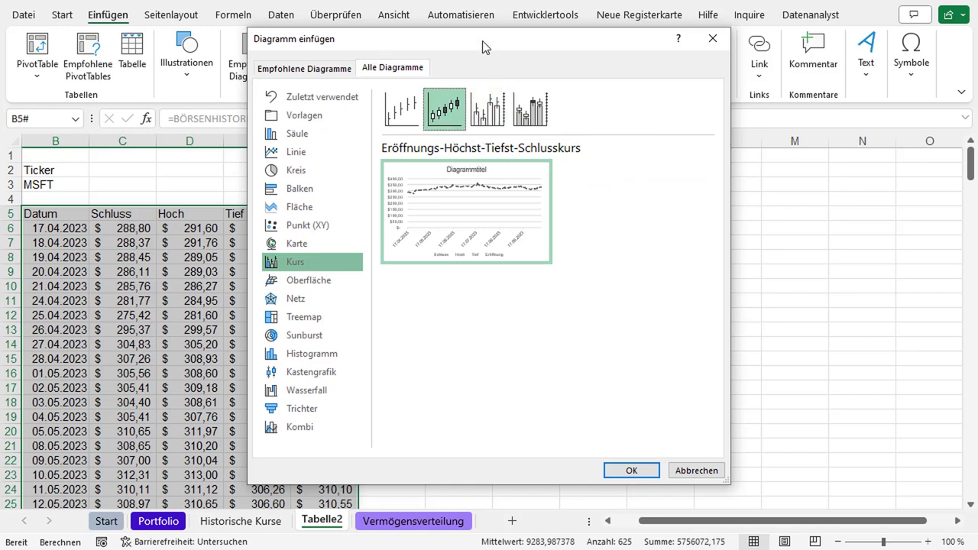
pyautogui.moveTo(482, 41); pyautogui.dragTo(616, 59)
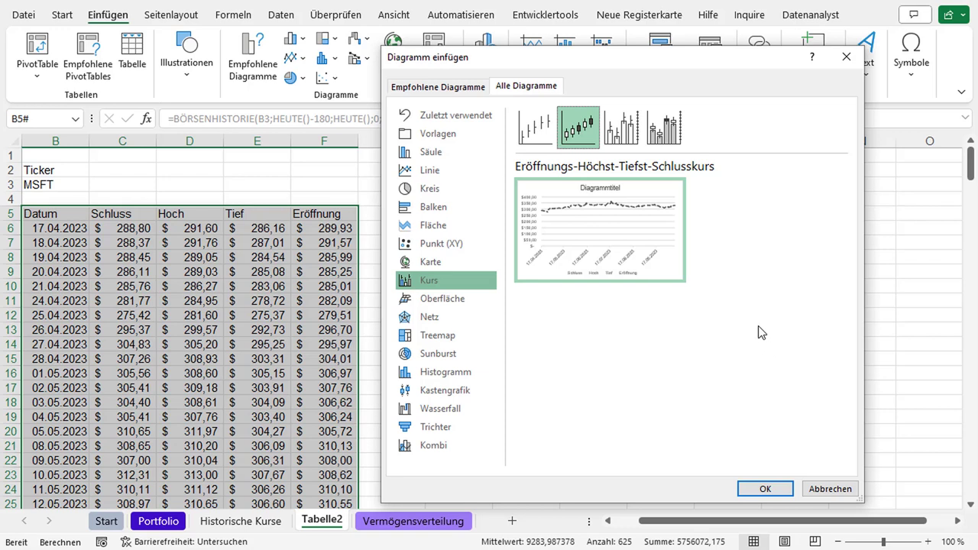
pyautogui.click(771, 490)
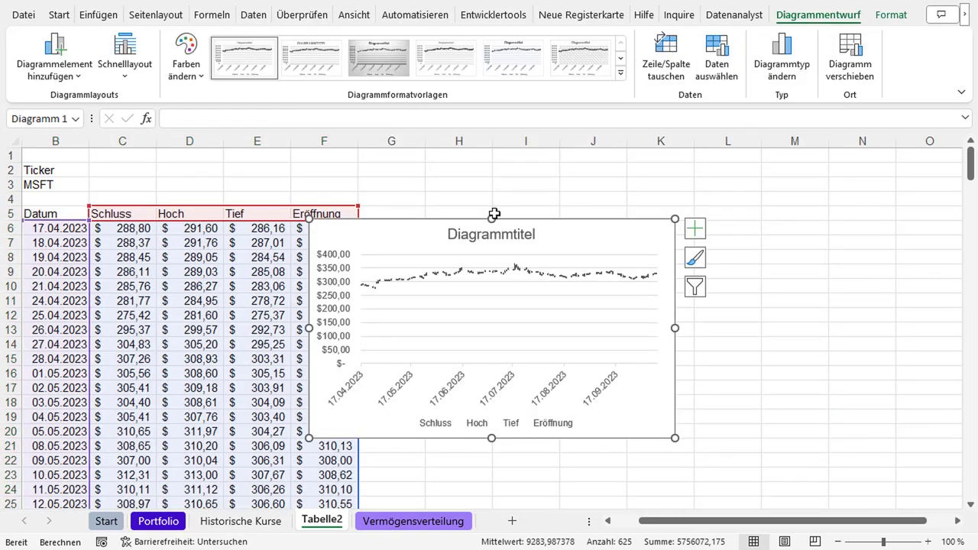
# Raise the chart's top edge to make it taller and move it down and right.
pyautogui.moveTo(493, 217); pyautogui.dragTo(493, 163)
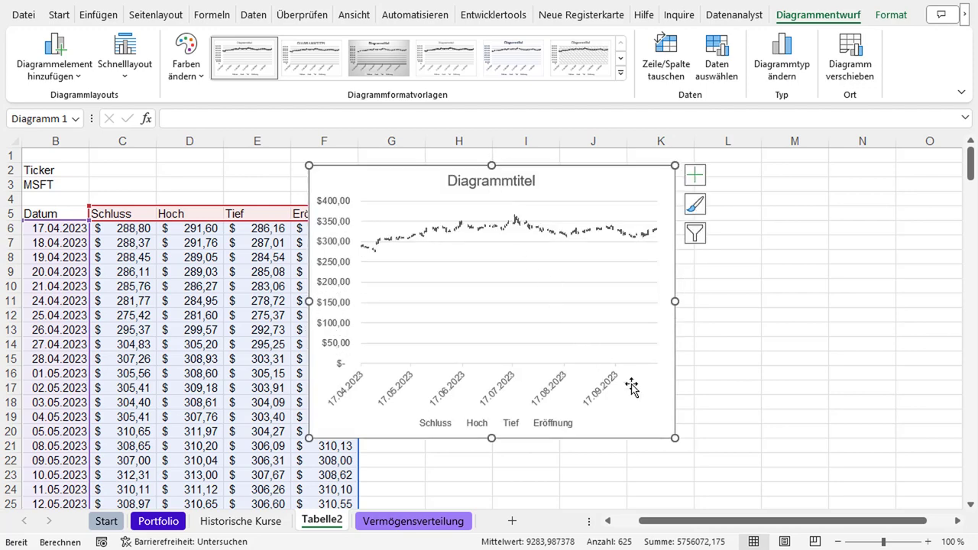
pyautogui.moveTo(661, 405); pyautogui.dragTo(683, 467)
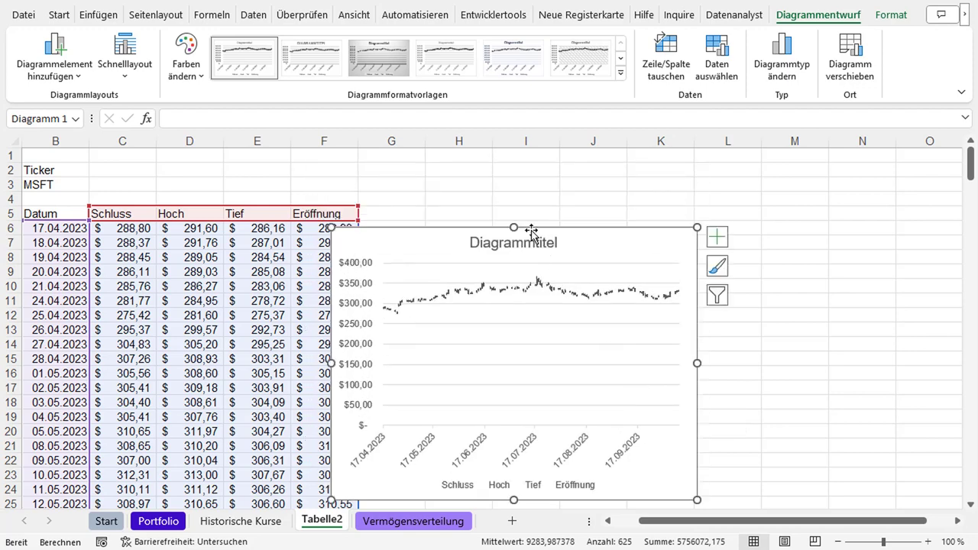
pyautogui.moveTo(517, 223)
pyautogui.mouseDown()
pyautogui.moveTo(524, 179)
pyautogui.moveTo(597, 219)
pyautogui.moveTo(540, 192)
pyautogui.mouseUp()
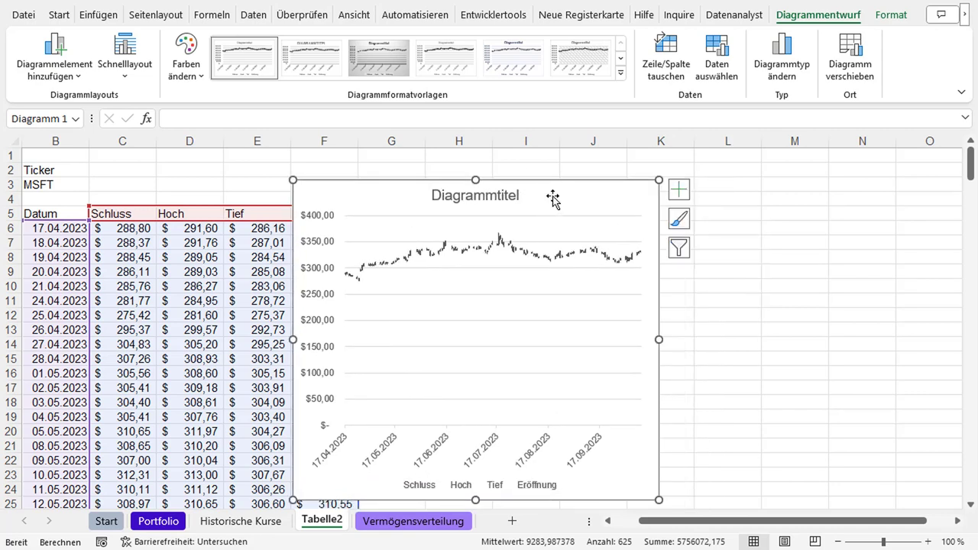
# Set the vertical price axis minimum to 250 and widen the chart left to column B.
pyautogui.doubleClick(553, 199)
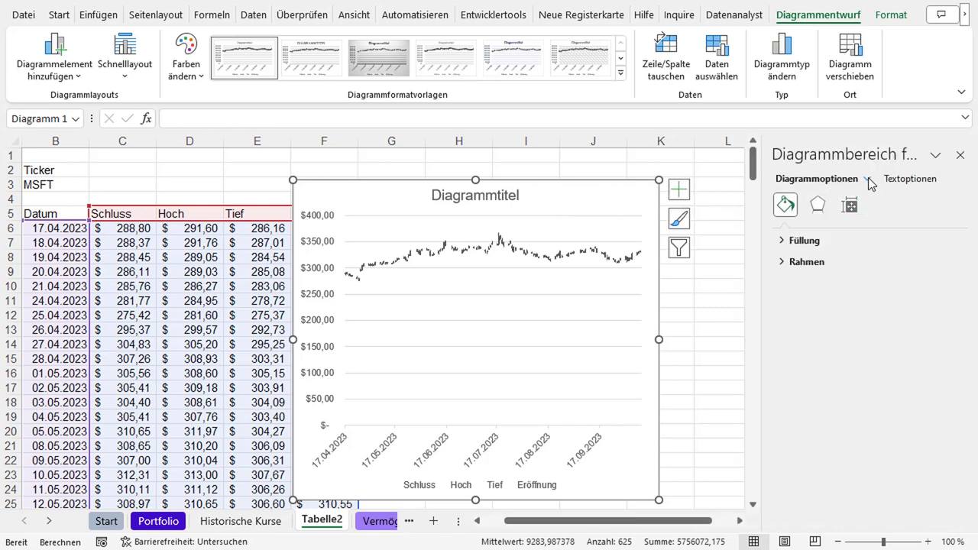
pyautogui.click(849, 205)
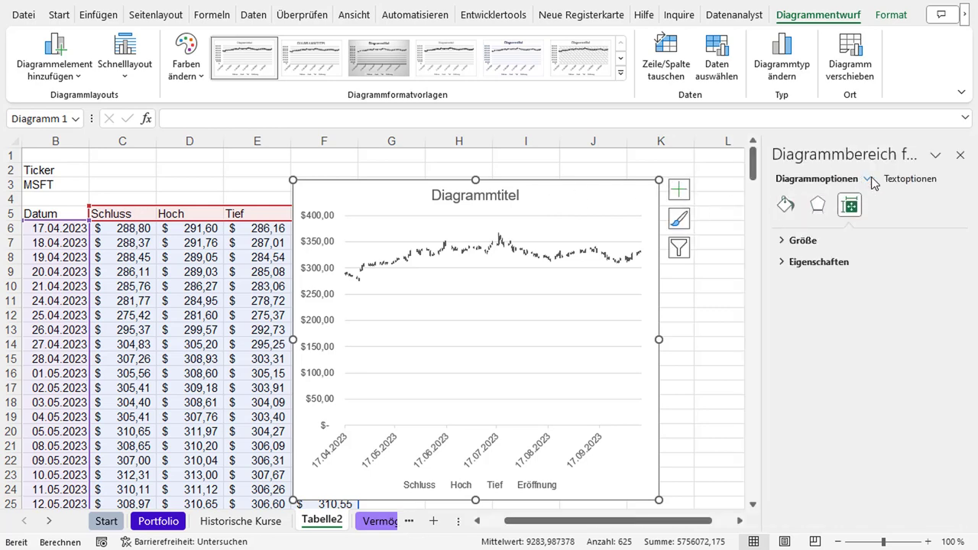
pyautogui.click(869, 179)
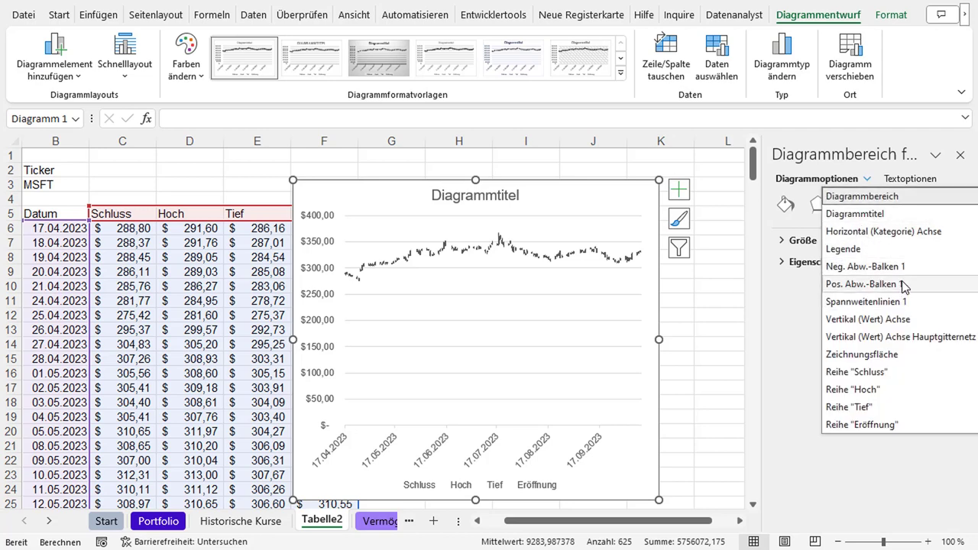
pyautogui.click(907, 321)
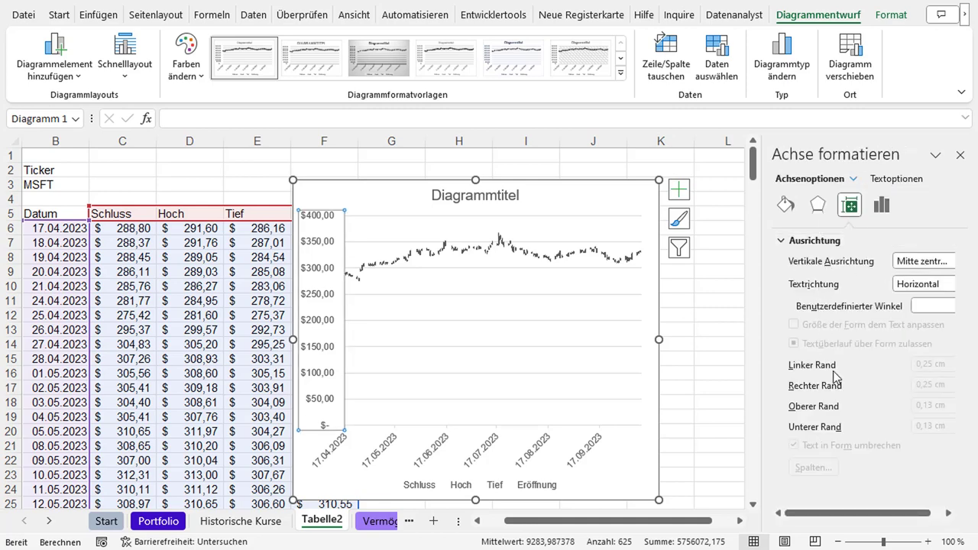
pyautogui.click(881, 205)
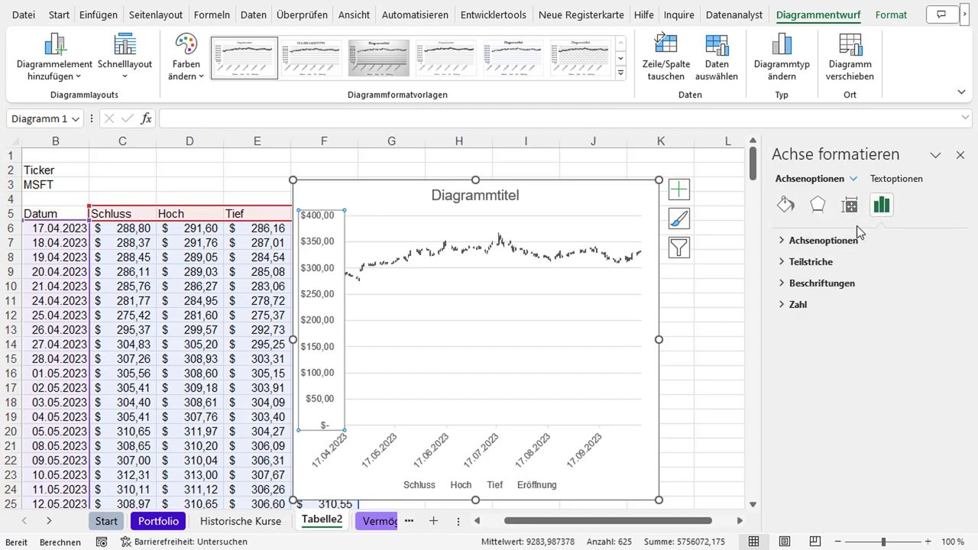
pyautogui.click(784, 242)
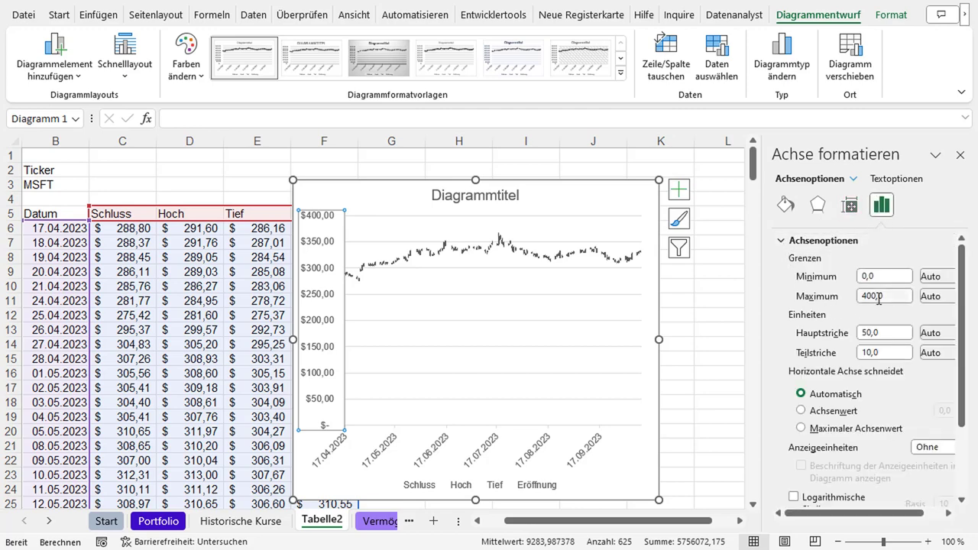
pyautogui.moveTo(881, 277); pyautogui.dragTo(854, 275)
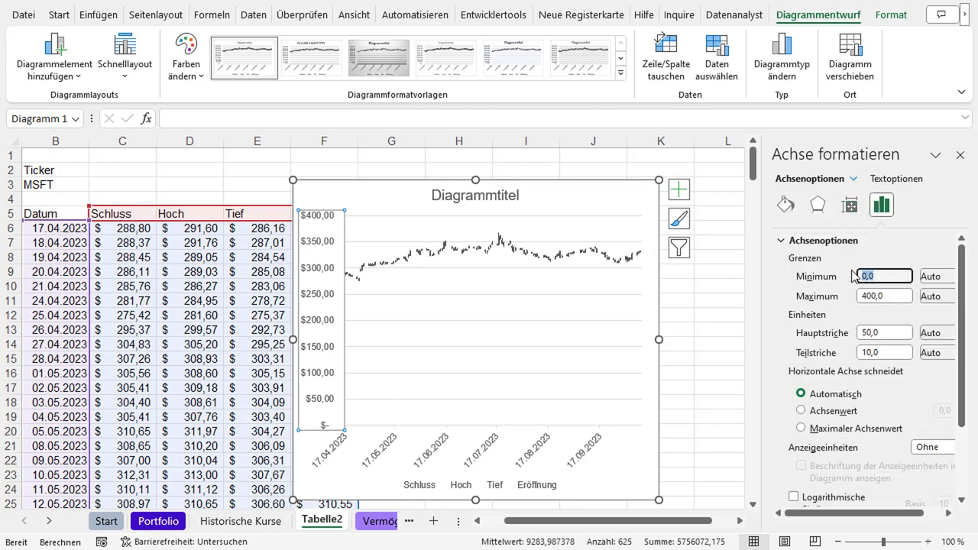
pyautogui.write('250')
pyautogui.press('Return')
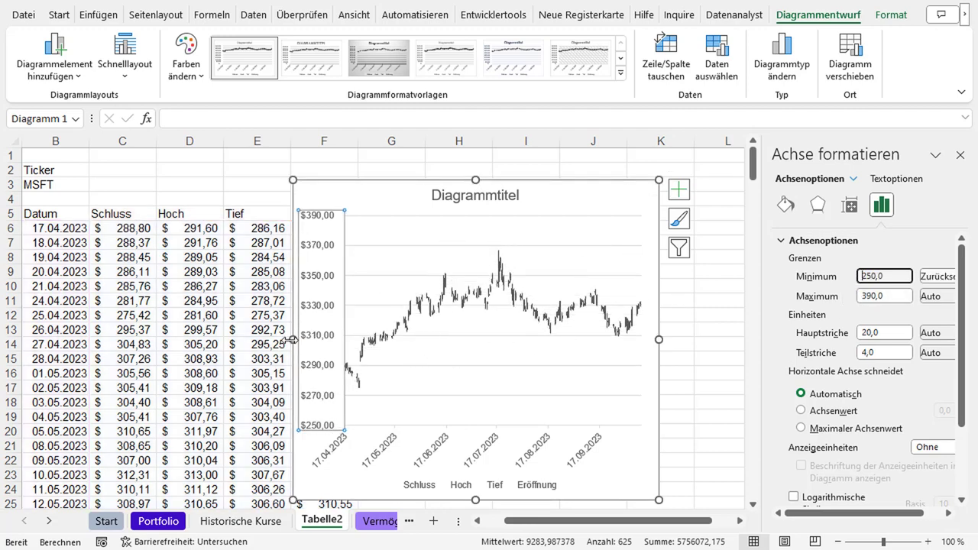
pyautogui.moveTo(293, 339); pyautogui.dragTo(89, 340)
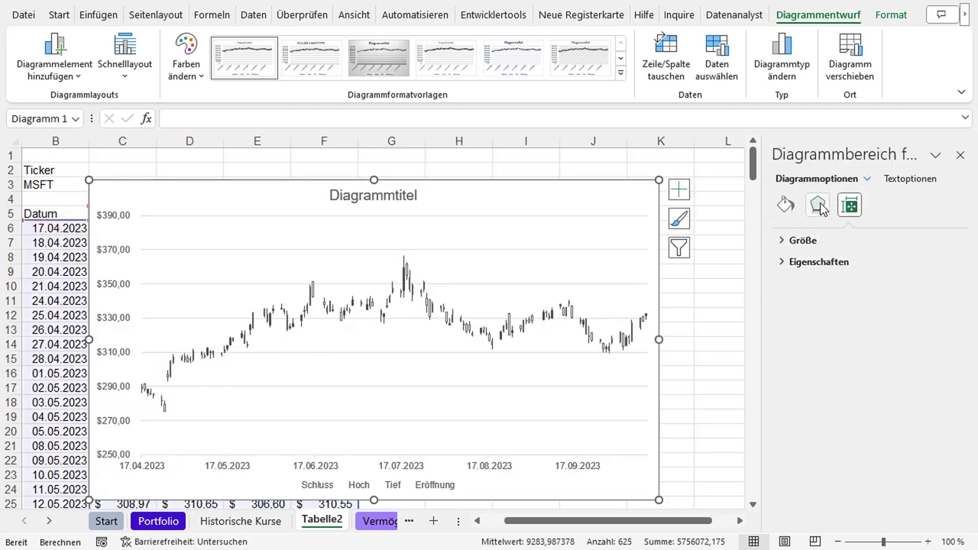
# Give the Neg. Abw.-Balken 1 falling-day candles a solid red fill.
pyautogui.click(867, 178)
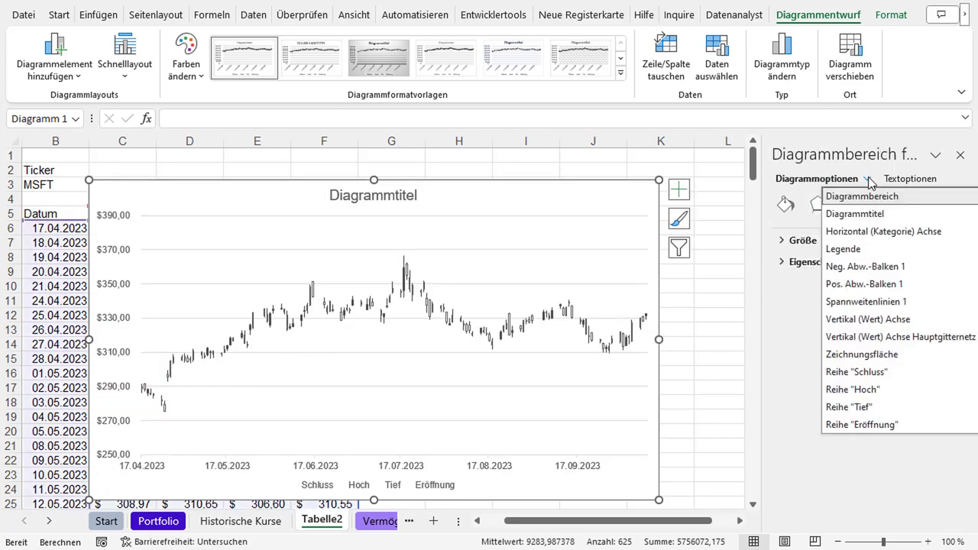
pyautogui.click(883, 268)
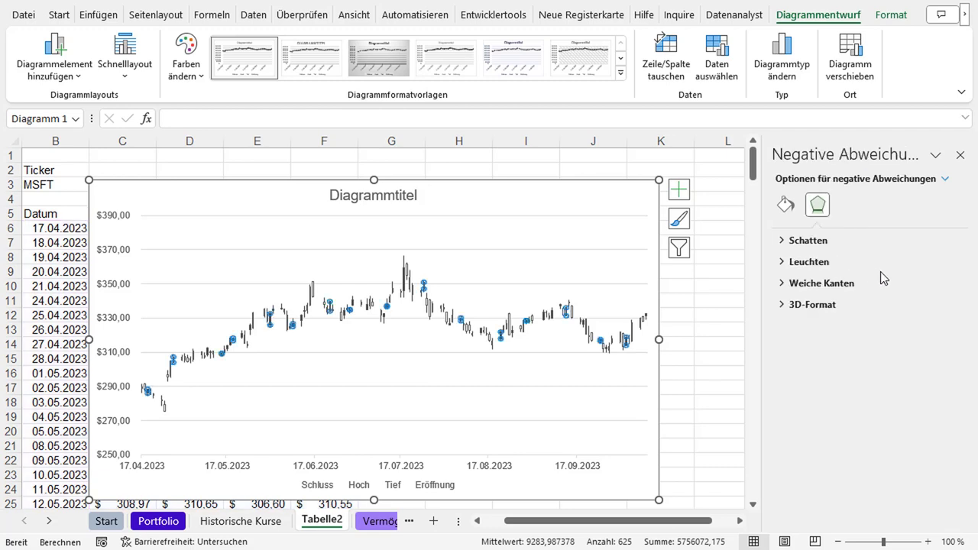
pyautogui.click(787, 211)
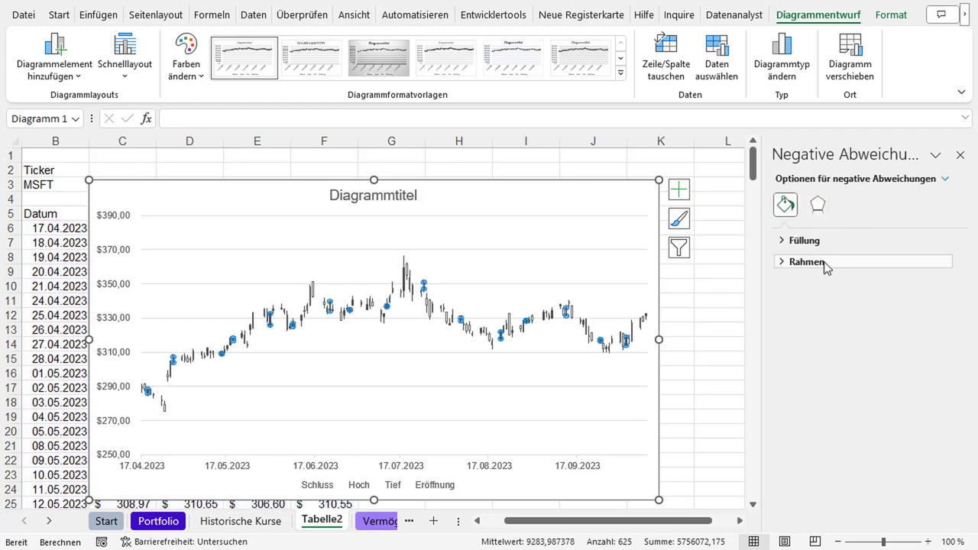
pyautogui.click(782, 242)
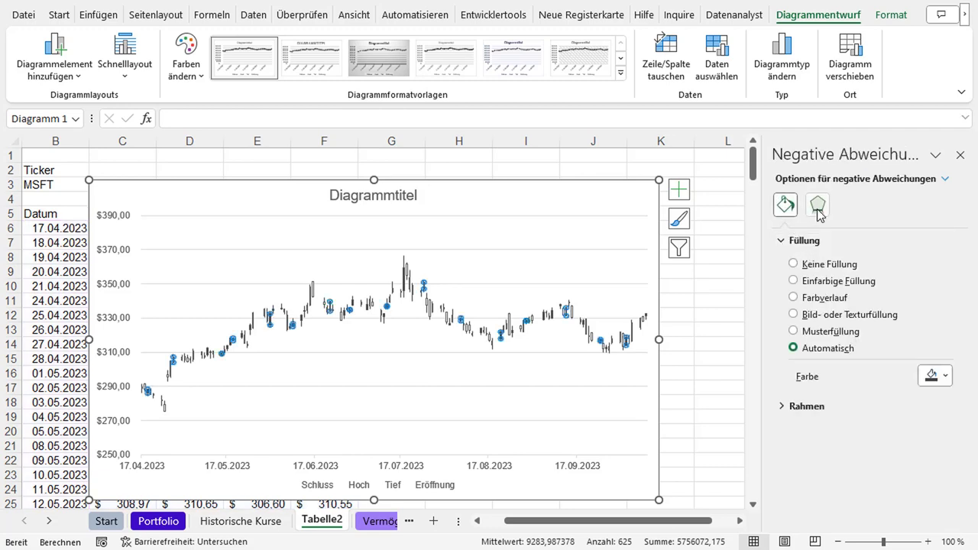
pyautogui.click(818, 206)
pyautogui.click(785, 208)
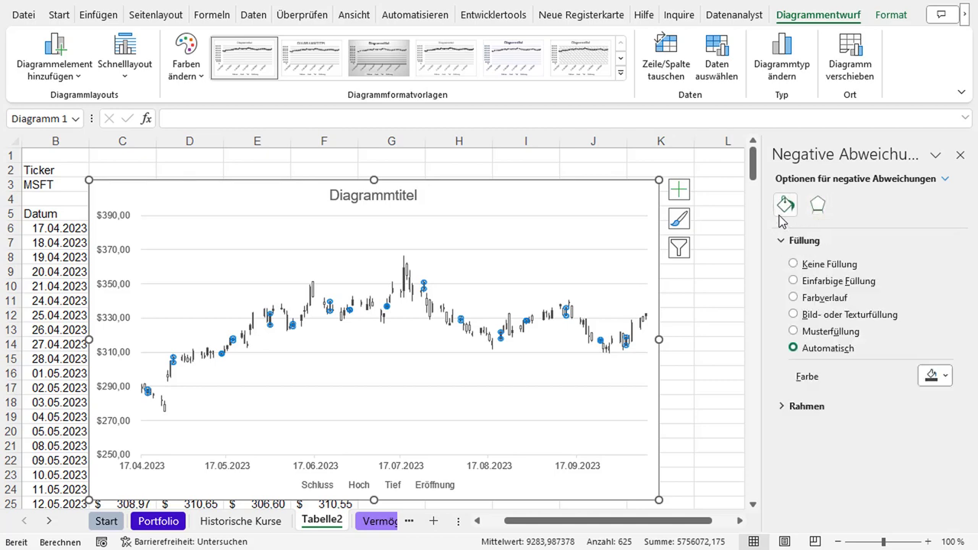
pyautogui.click(946, 376)
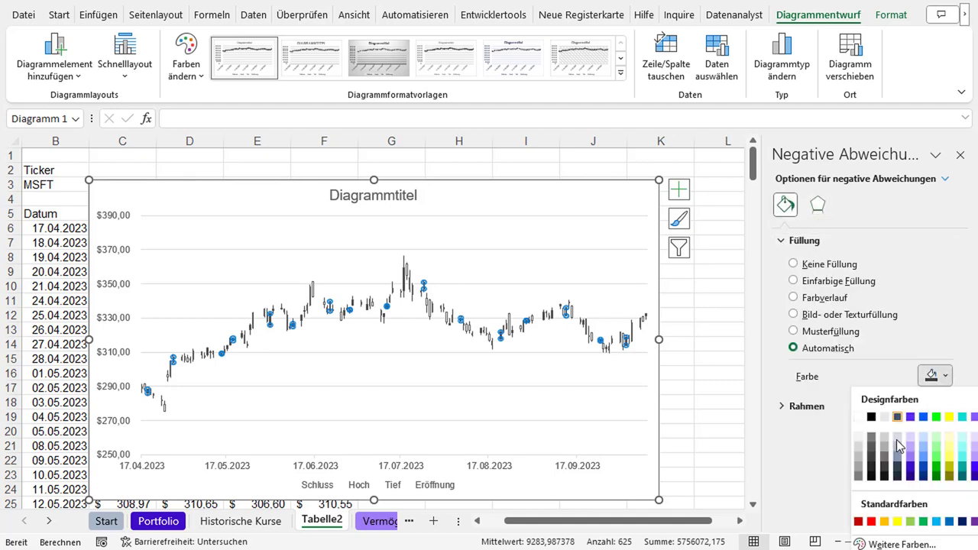
pyautogui.click(871, 521)
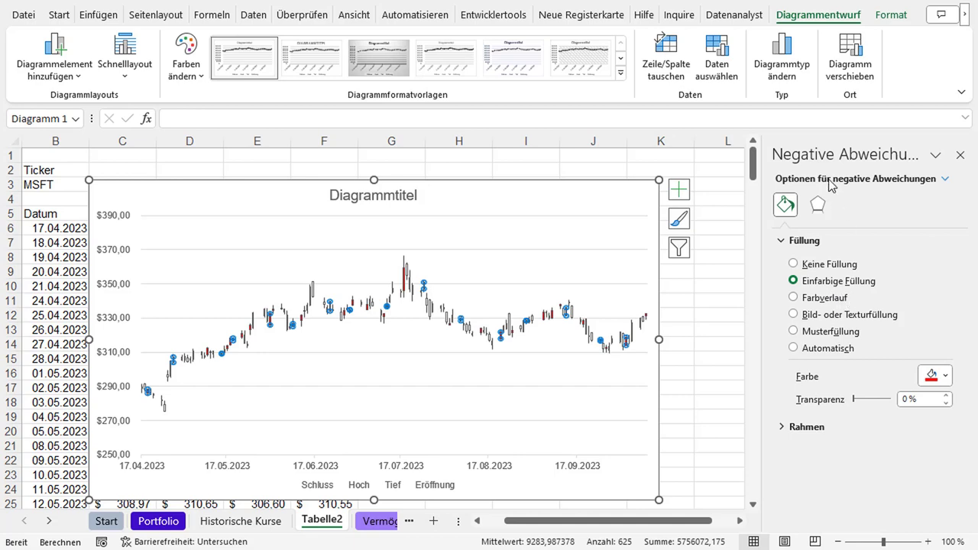
# Give the Pos. Abw.-Balken 1 rising-day candles a solid green fill.
pyautogui.click(946, 181)
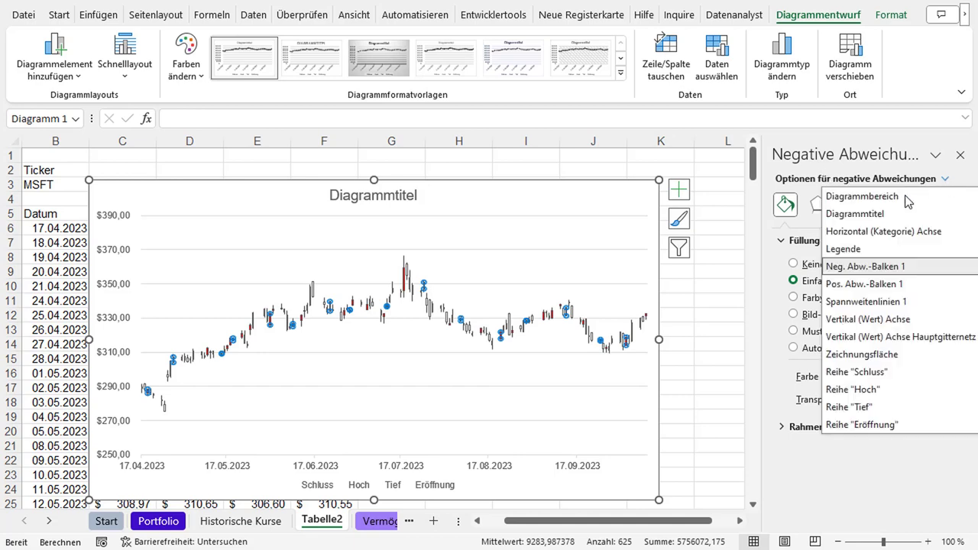
pyautogui.click(866, 284)
pyautogui.click(942, 376)
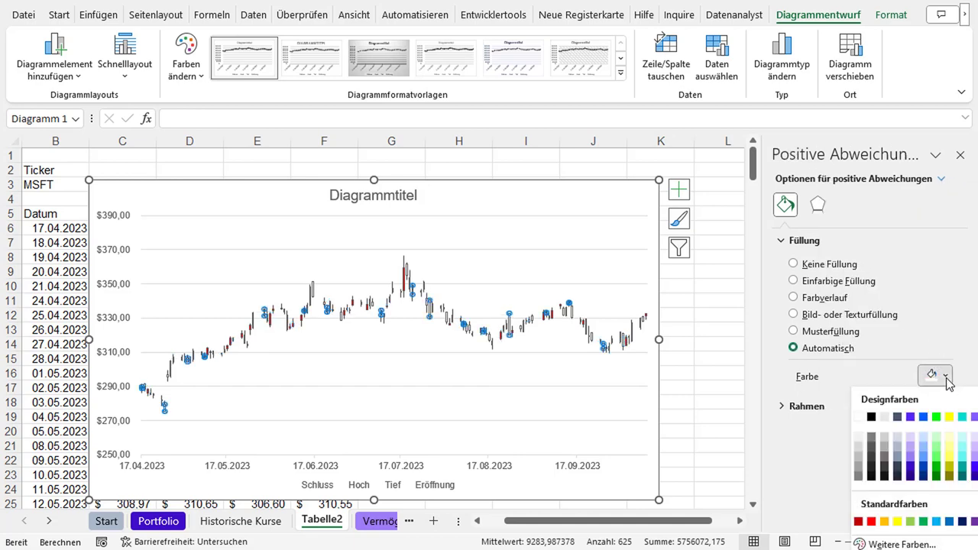
pyautogui.click(937, 418)
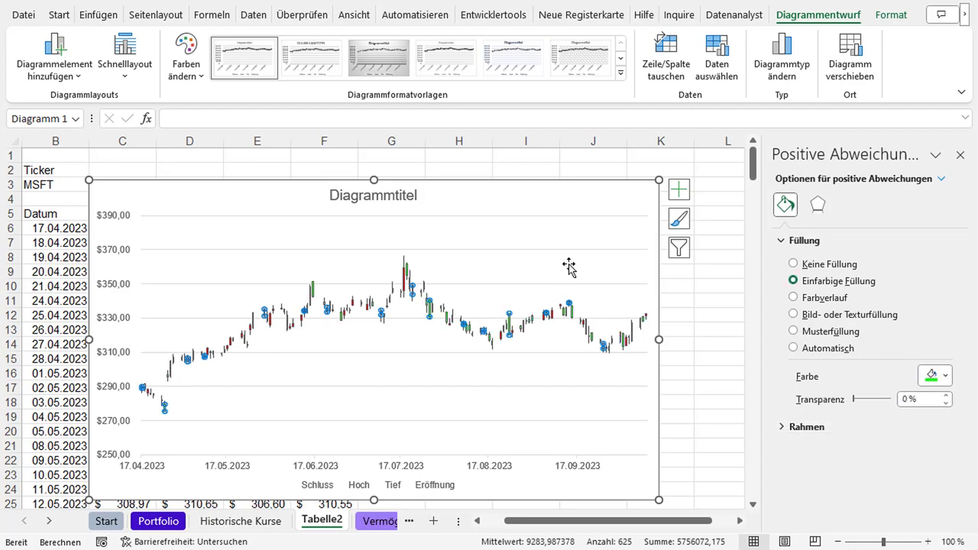
pyautogui.click(696, 318)
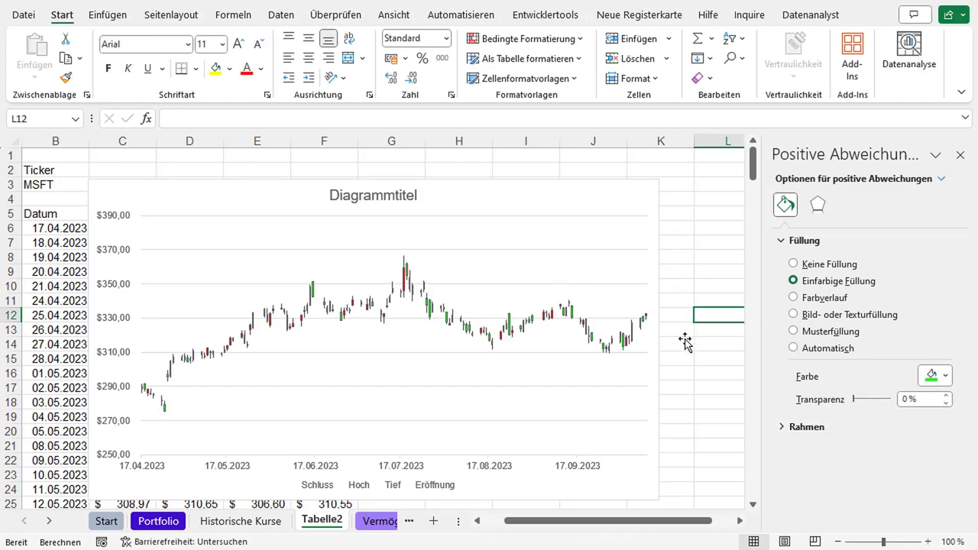
pyautogui.click(664, 323)
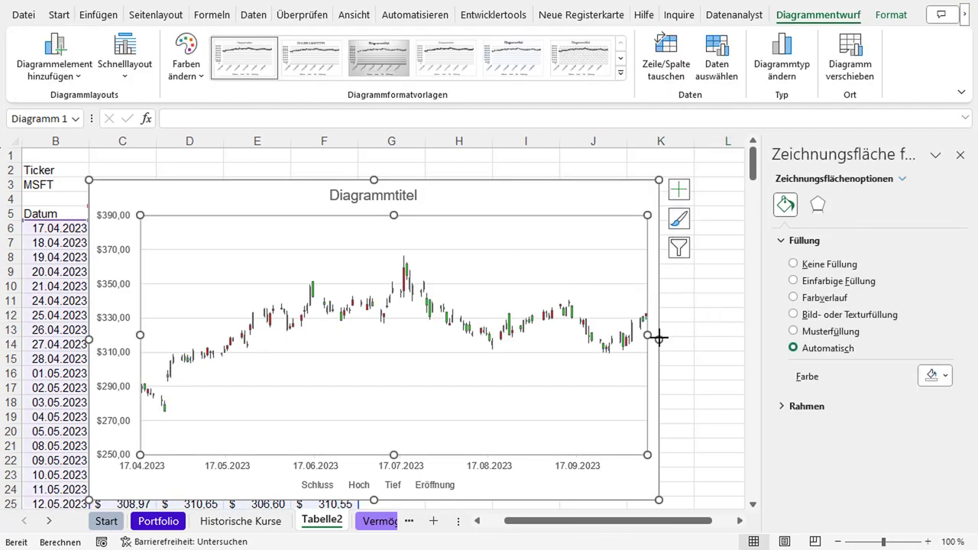
# Stretch the chart wider and taller, then move it left to span columns B through K.
pyautogui.moveTo(659, 338); pyautogui.dragTo(726, 337)
pyautogui.moveTo(407, 180); pyautogui.dragTo(415, 158)
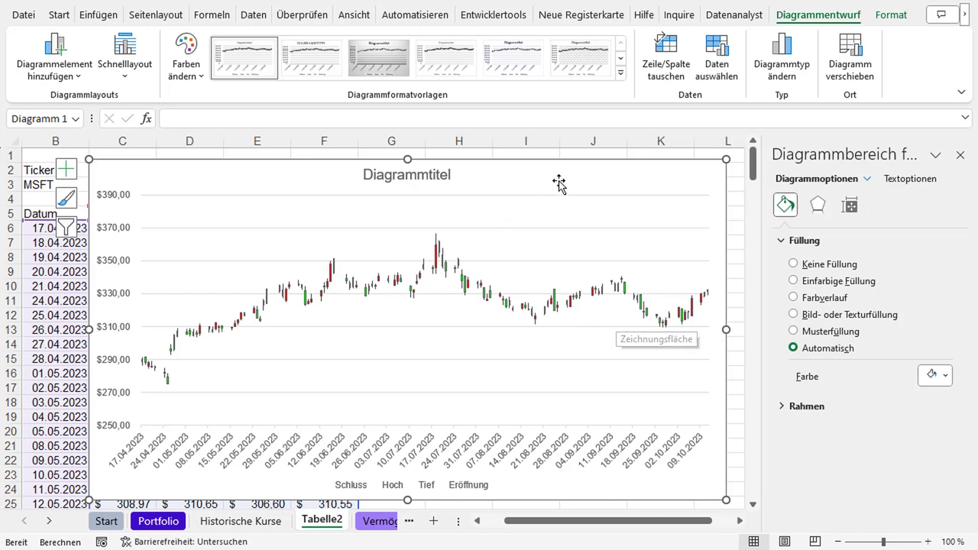
pyautogui.moveTo(568, 159); pyautogui.dragTo(509, 160)
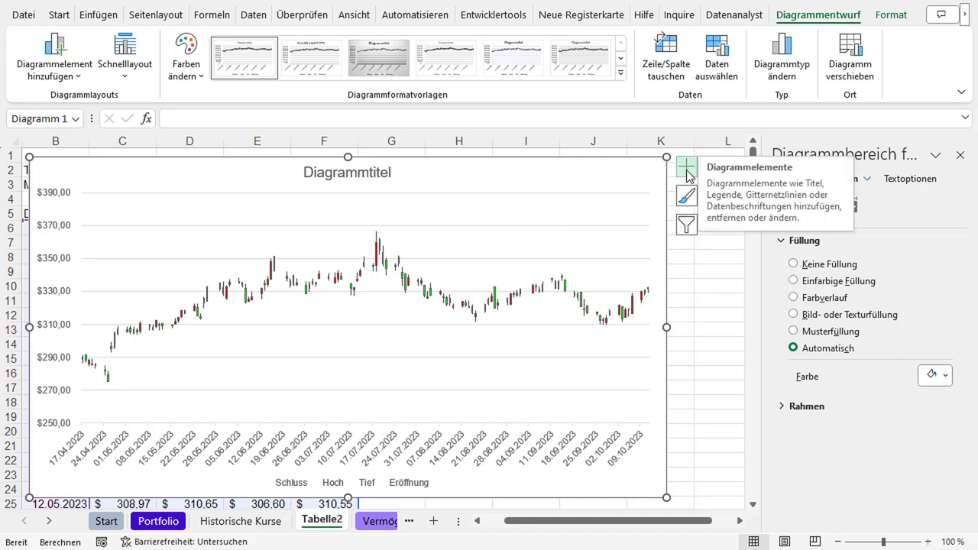
# Add a moving-average trendline on the Schluss series through the Chart Elements trendline option.
pyautogui.click(688, 175)
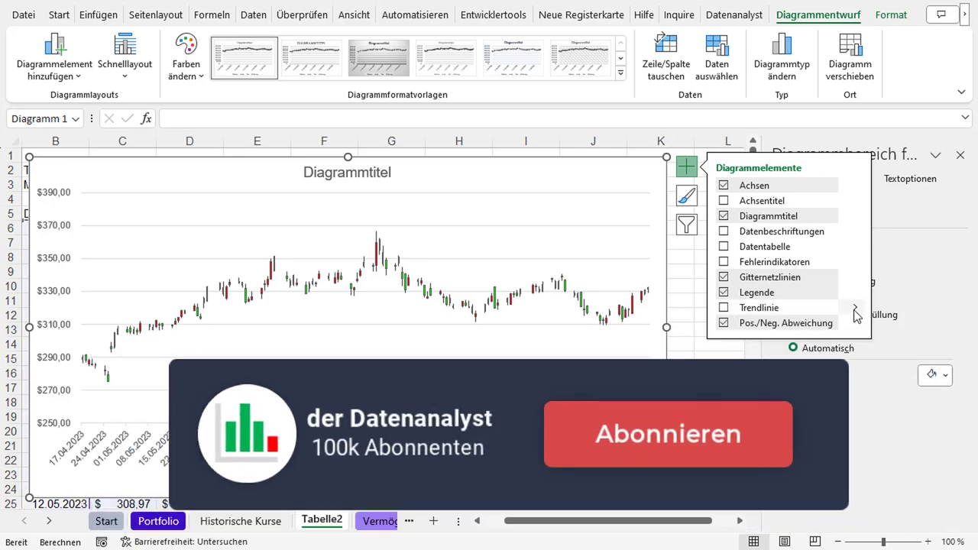
pyautogui.click(725, 309)
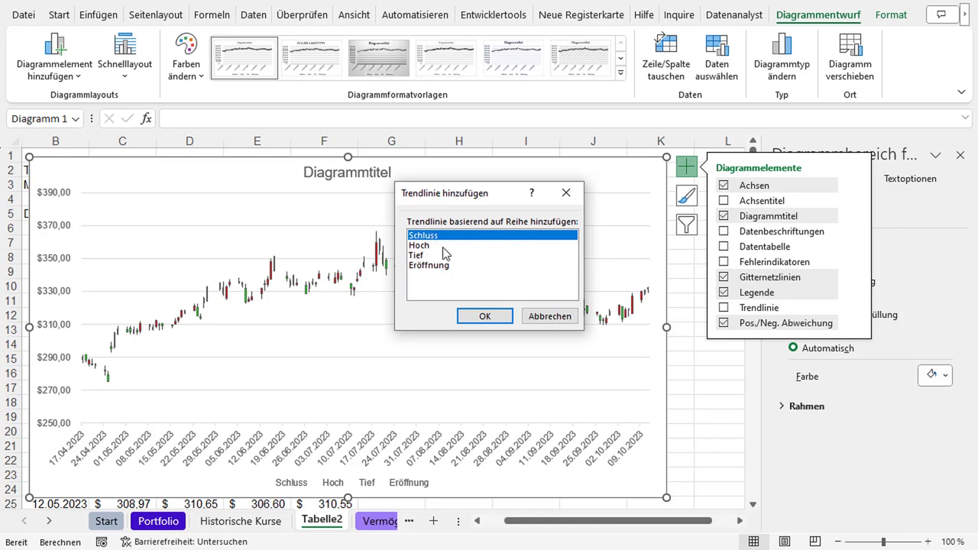
pyautogui.click(483, 322)
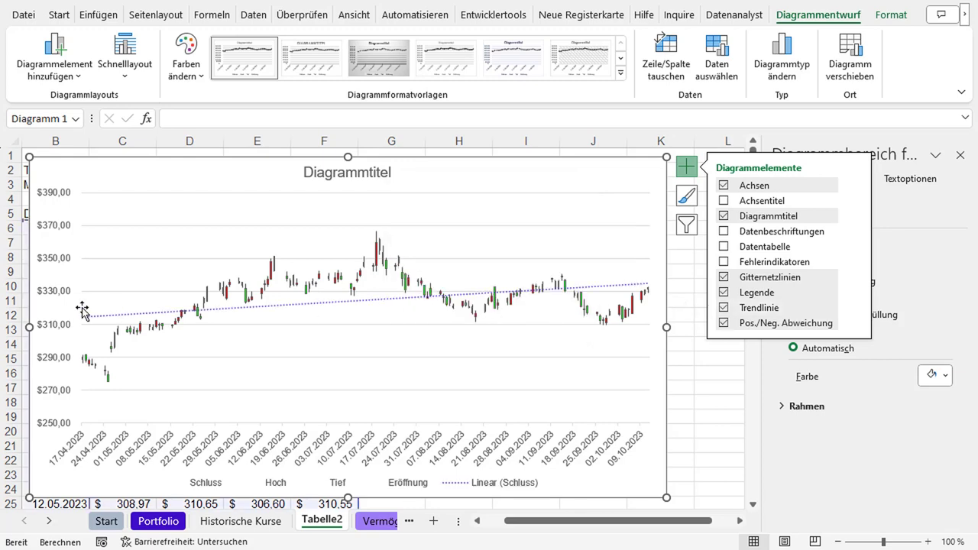
pyautogui.click(856, 309)
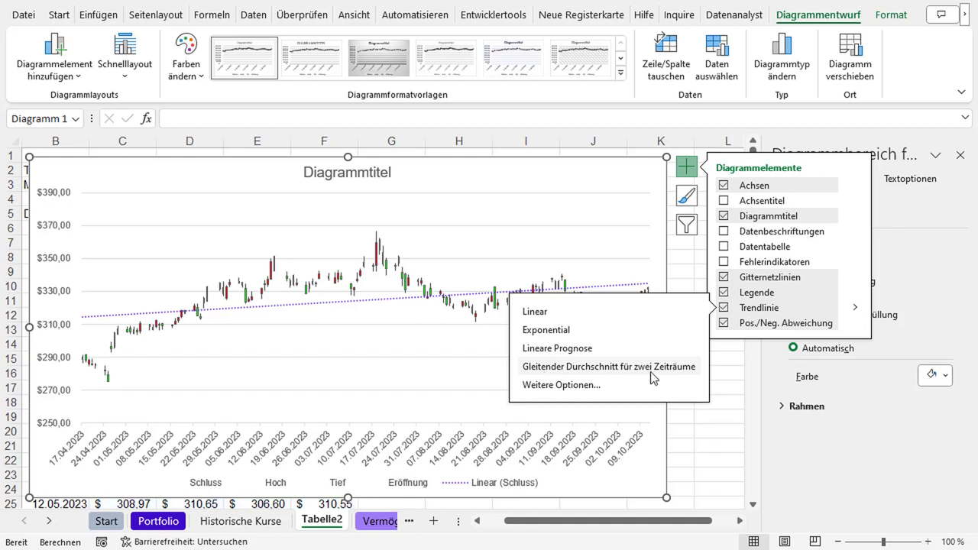
pyautogui.click(858, 310)
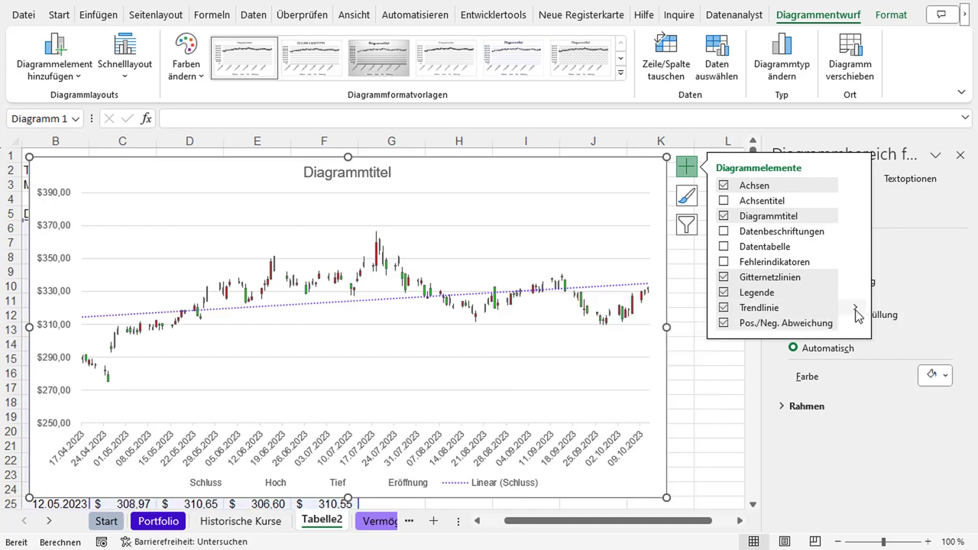
pyautogui.click(858, 310)
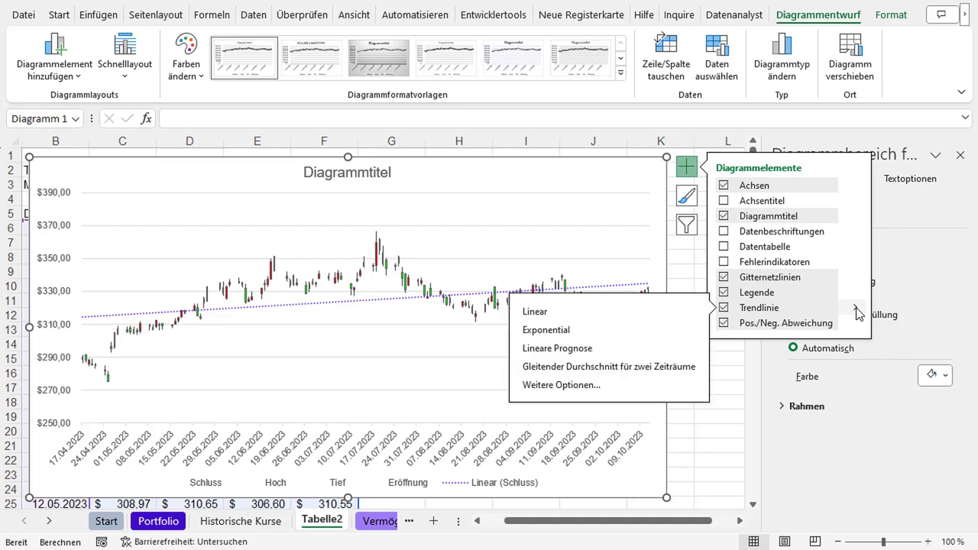
pyautogui.click(625, 368)
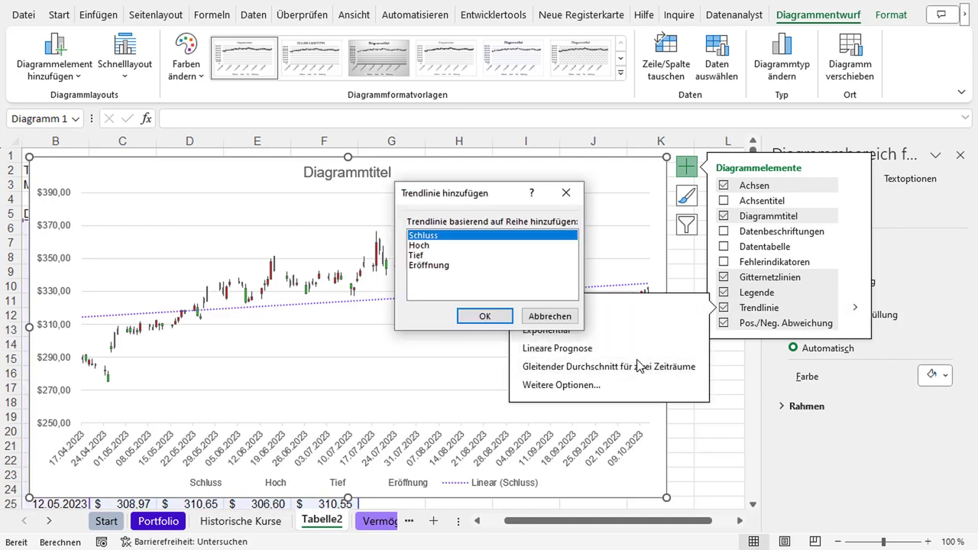
pyautogui.click(468, 318)
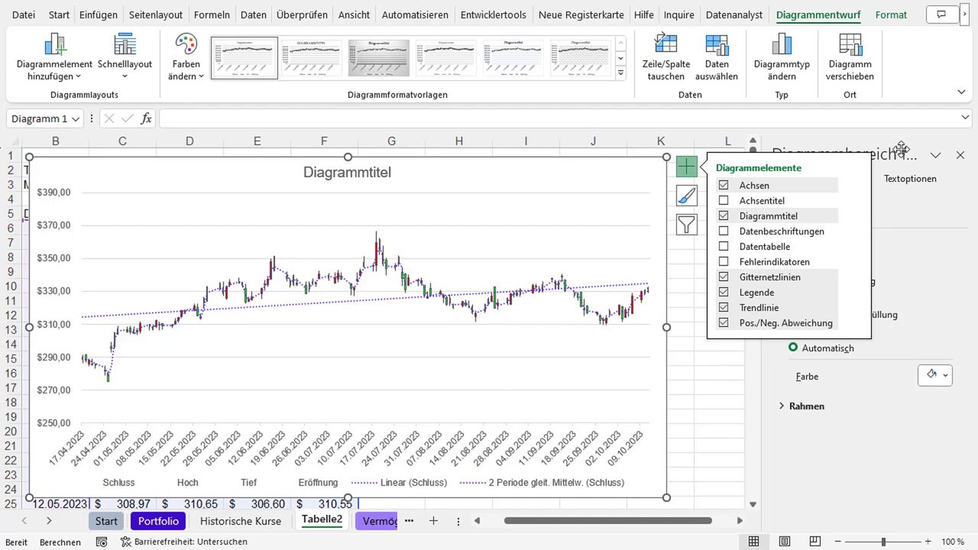
pyautogui.click(682, 300)
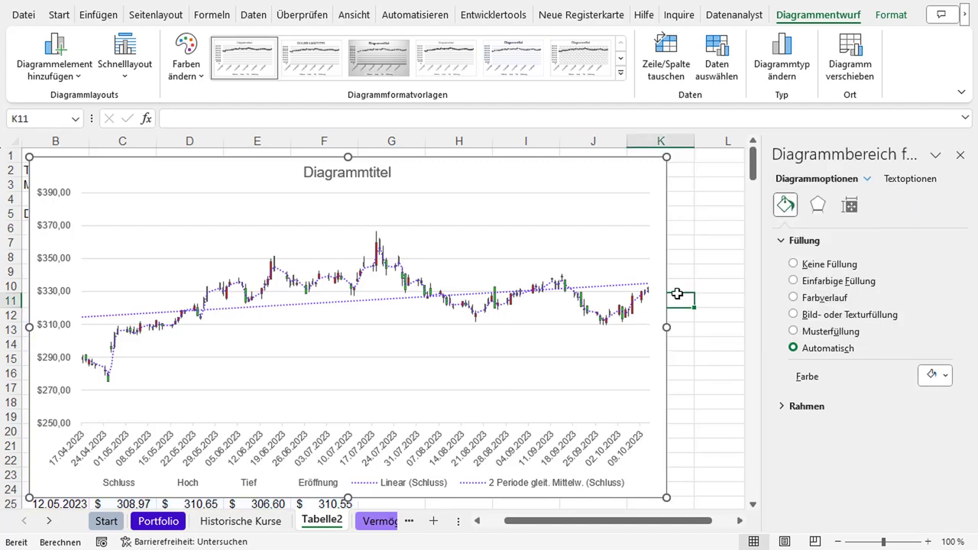
# Delete the linear trendline and open Format Trendline for 'Reihe Schluss Trendlinie 1'.
pyautogui.click(631, 287)
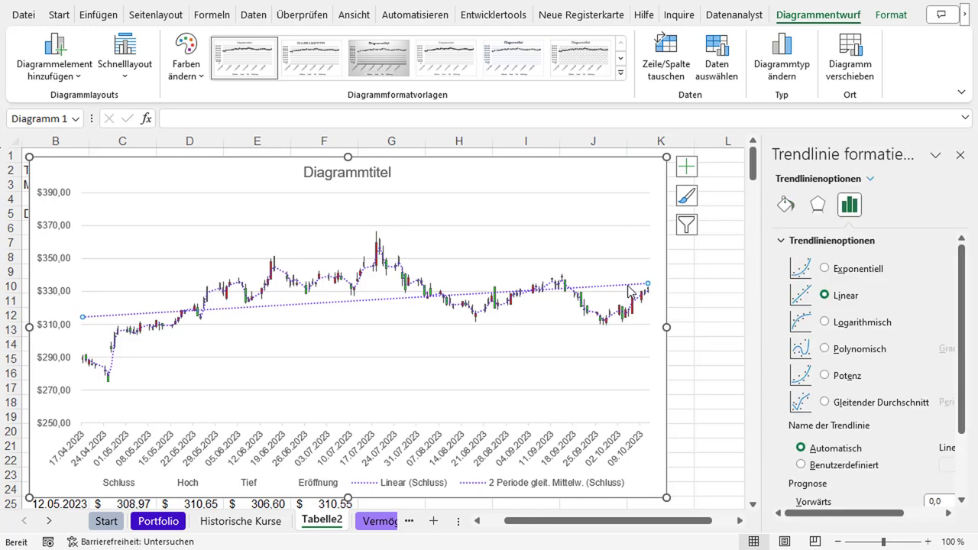
pyautogui.press('Delete')
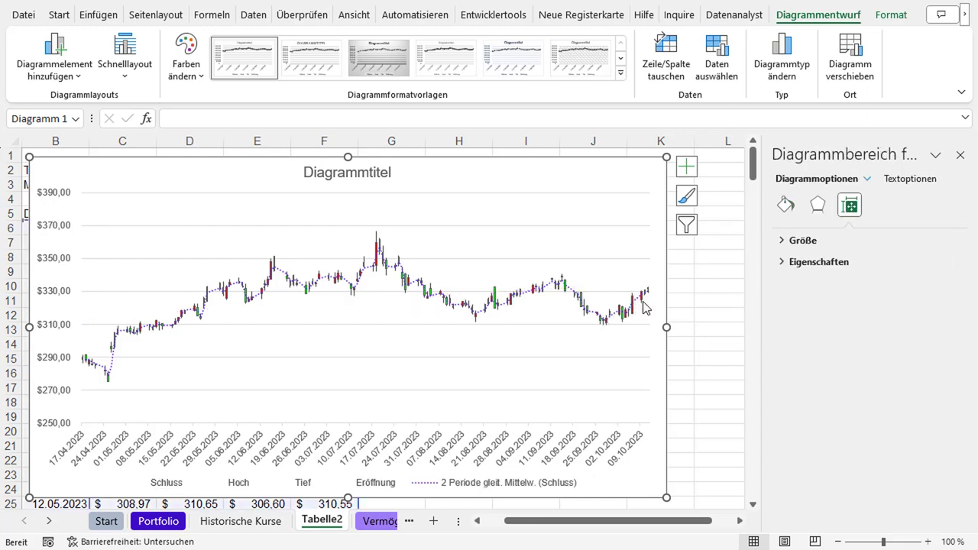
pyautogui.click(642, 297)
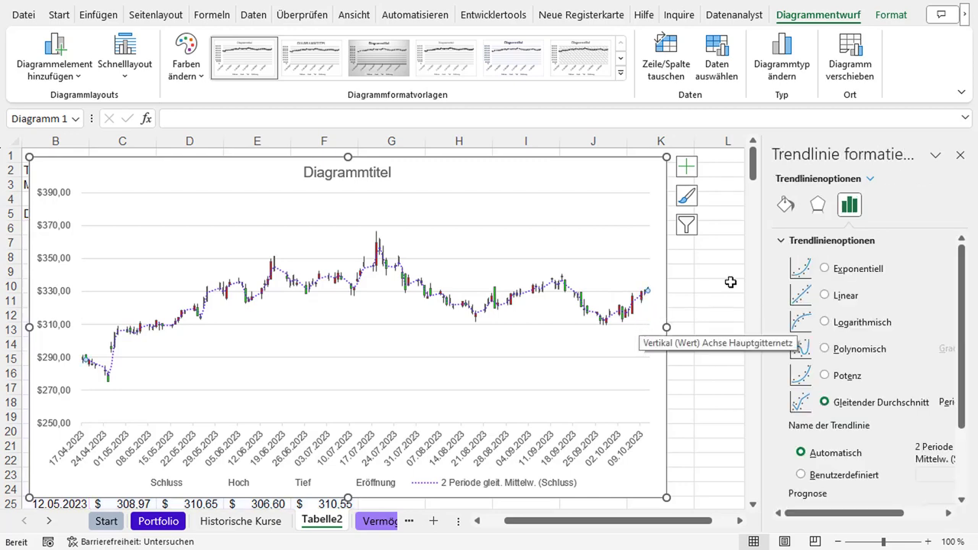
pyautogui.moveTo(762, 256); pyautogui.dragTo(709, 268)
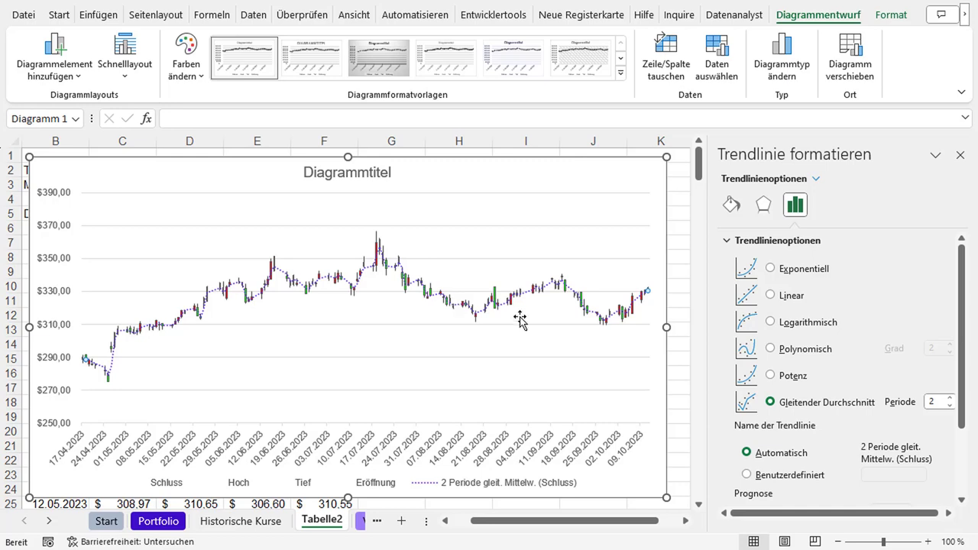
pyautogui.click(817, 179)
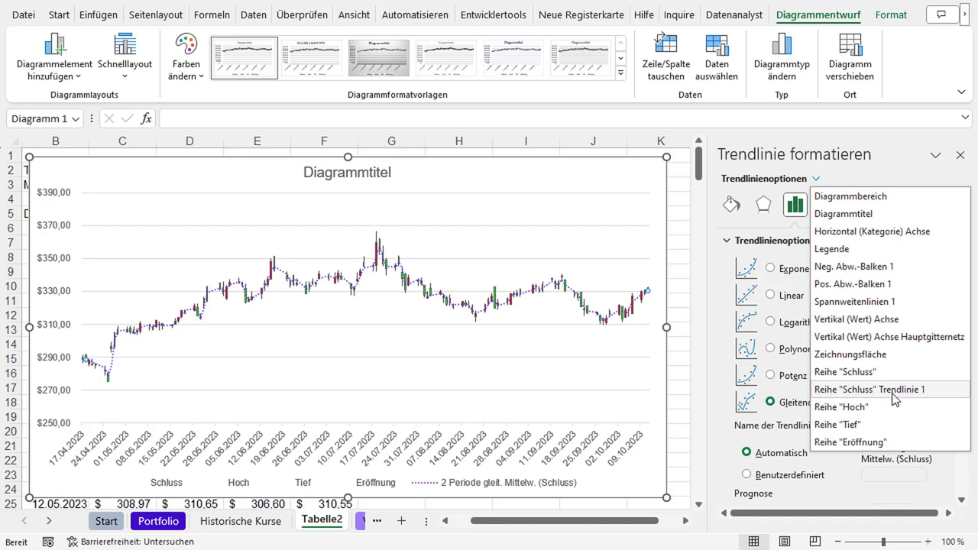
pyautogui.click(820, 180)
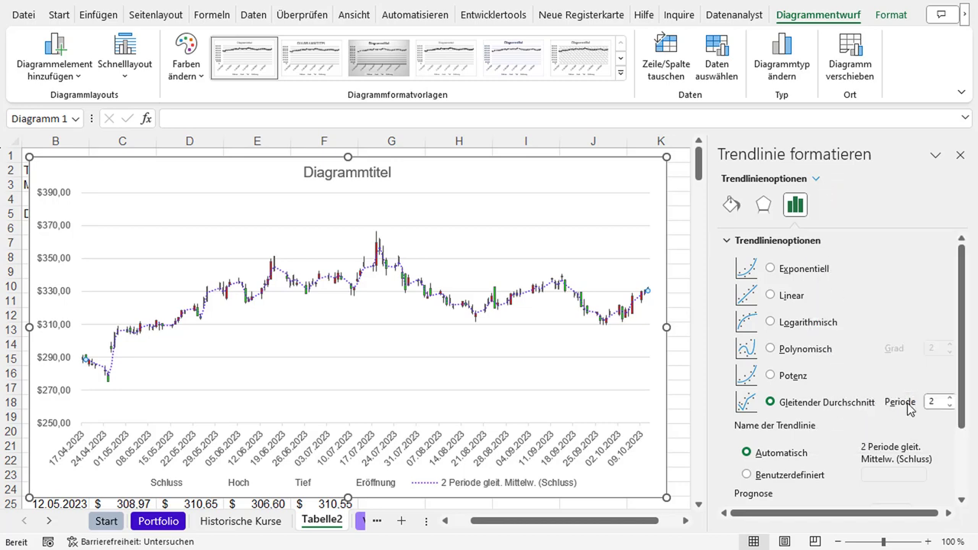
pyautogui.moveTo(704, 368); pyautogui.dragTo(664, 368)
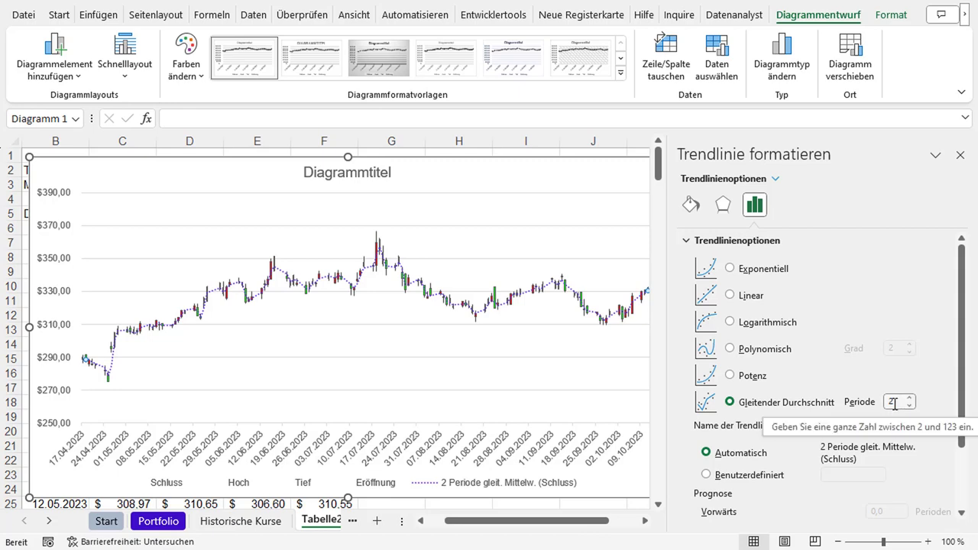
# Set the moving-average trendline's period to 20.
pyautogui.click(893, 402)
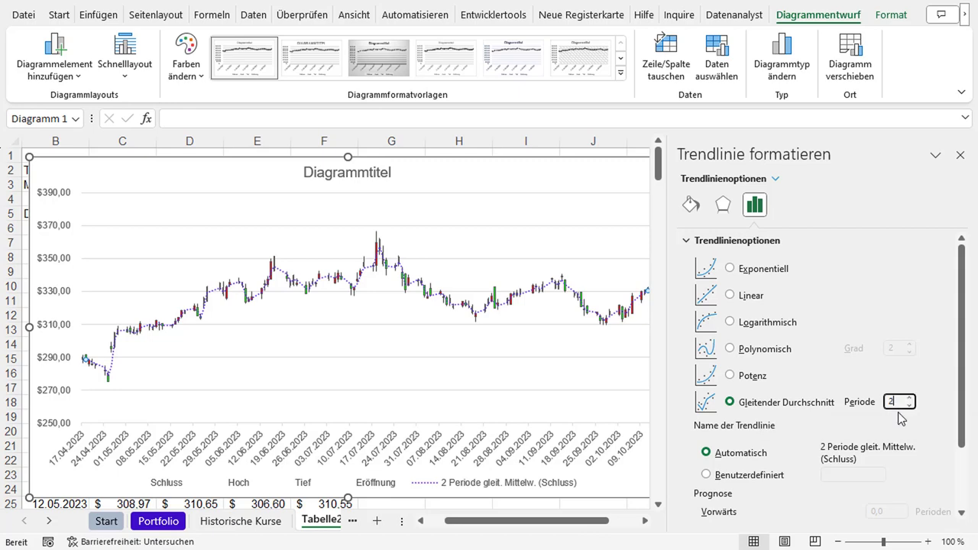
pyautogui.write('0')
pyautogui.press('Return')
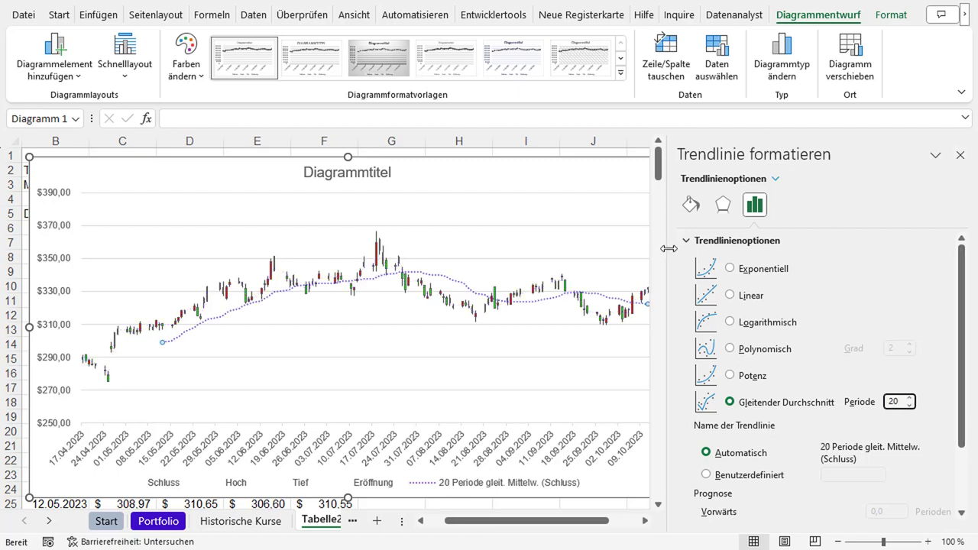
pyautogui.moveTo(673, 248); pyautogui.dragTo(690, 246)
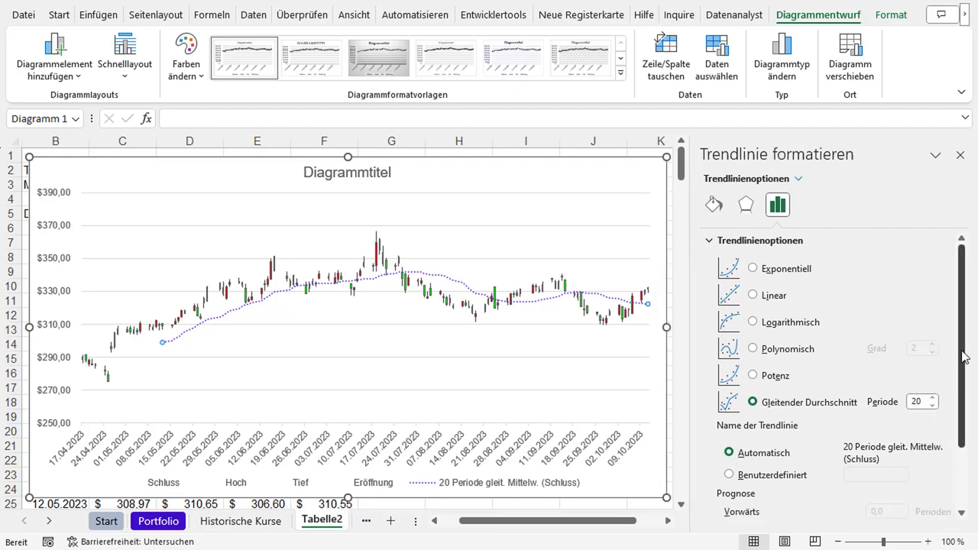
pyautogui.moveTo(969, 350)
pyautogui.mouseDown()
pyautogui.moveTo(969, 426)
pyautogui.moveTo(969, 330)
pyautogui.mouseUp()
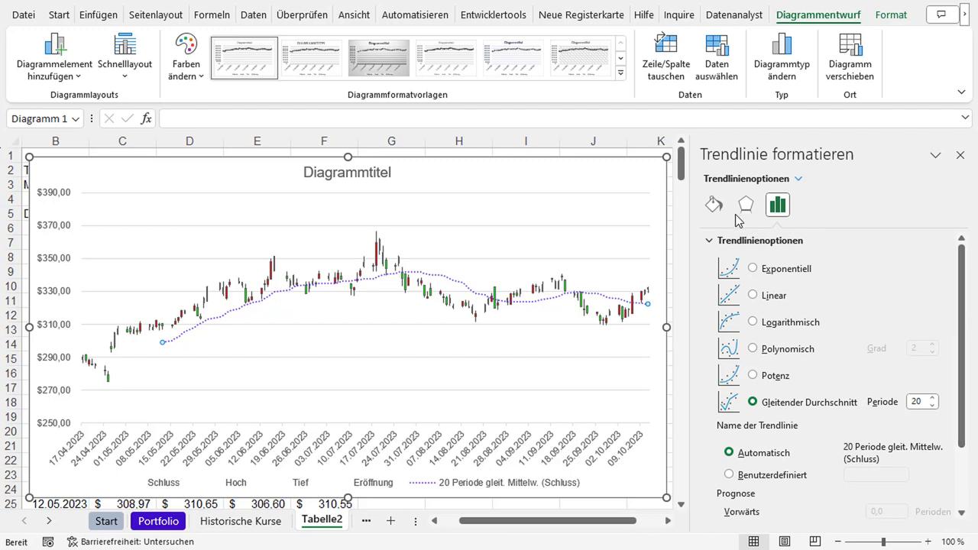
# Draw the trendline in blue at 2,75 Pt. width and close the formatting pane.
pyautogui.click(710, 240)
pyautogui.click(714, 207)
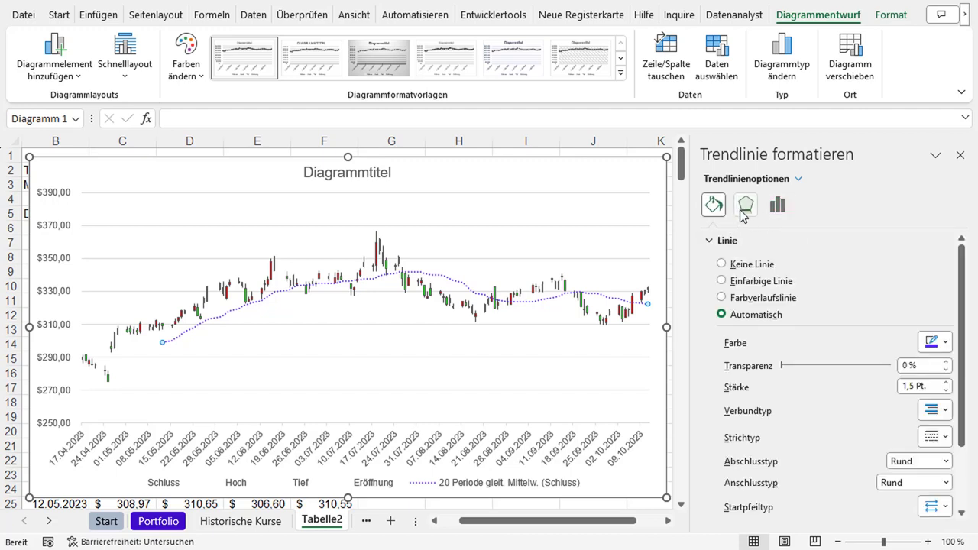
pyautogui.click(944, 344)
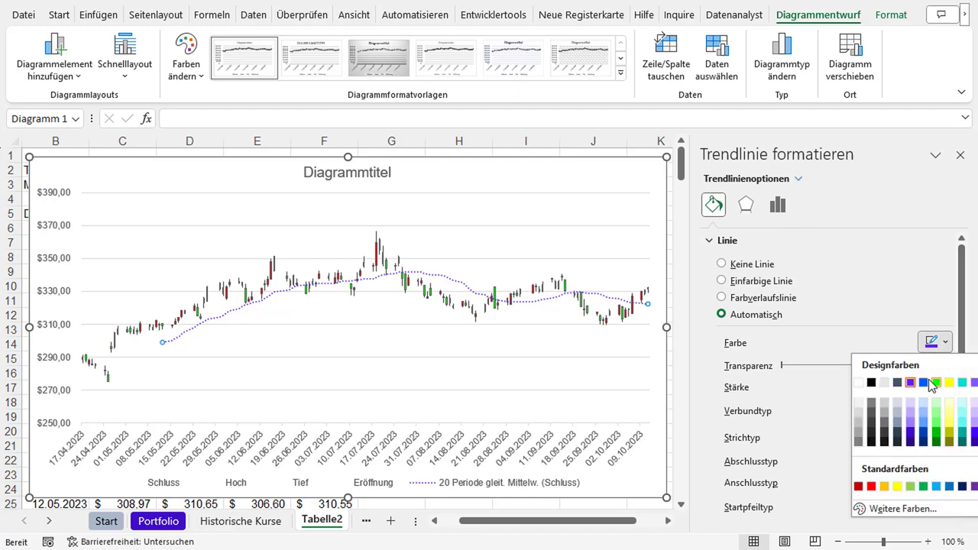
pyautogui.click(929, 380)
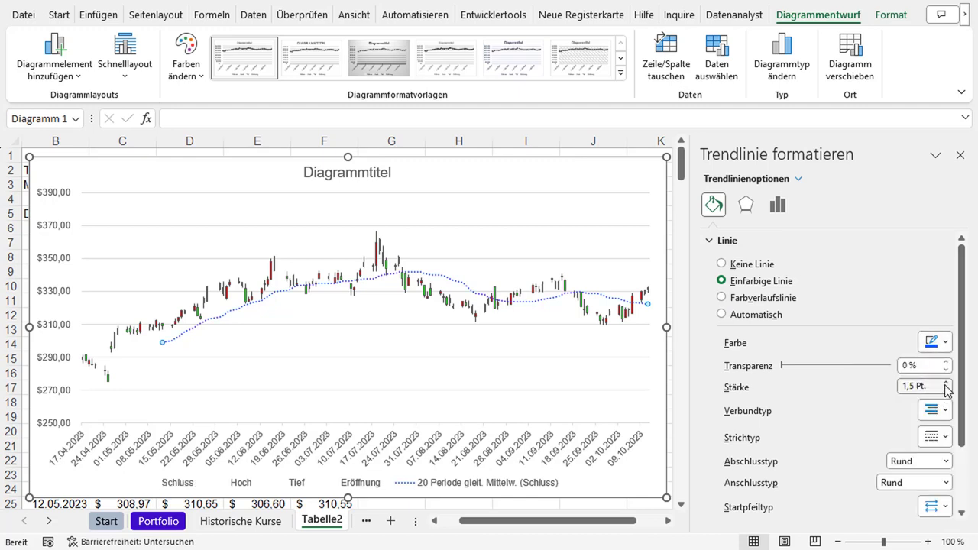
pyautogui.click(947, 382)
pyautogui.click(947, 382)
pyautogui.click(947, 382)
pyautogui.click(948, 382)
pyautogui.click(948, 382)
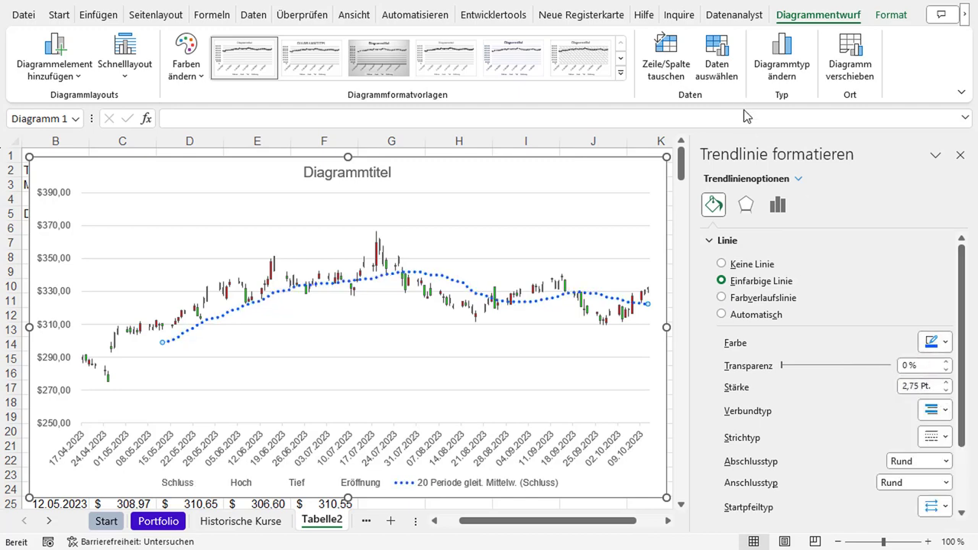
pyautogui.click(961, 156)
pyautogui.click(764, 303)
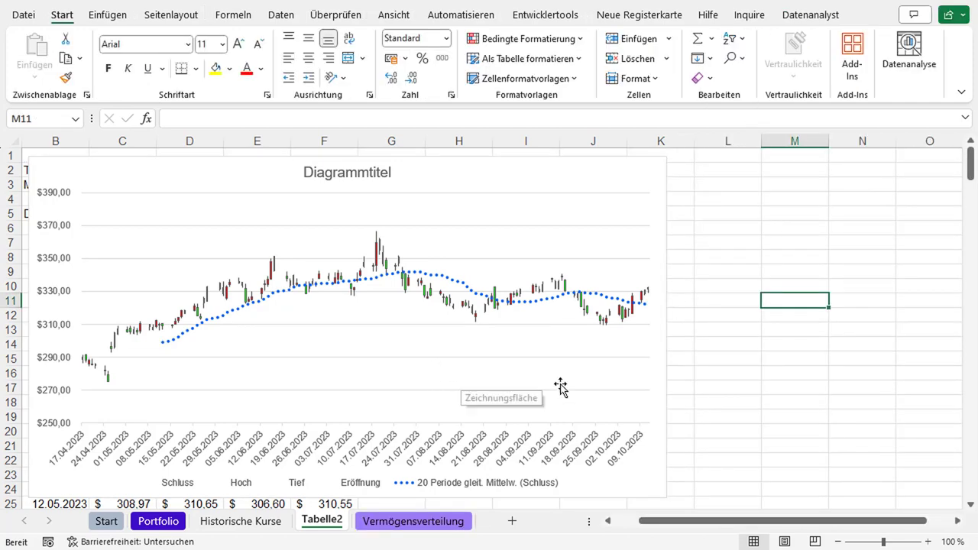
# Drag the chart's bottom-right handle downward to lengthen the plot area, then deselect it.
pyautogui.click(653, 452)
pyautogui.moveTo(665, 497); pyautogui.dragTo(674, 517)
pyautogui.scroll(1, 716, 374)
pyautogui.click(728, 329)
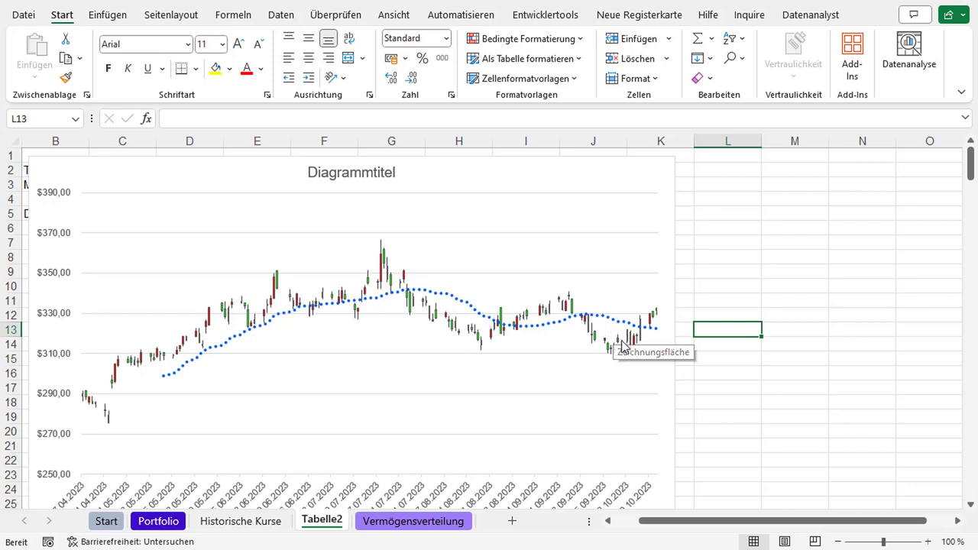
pyautogui.moveTo(627, 345)
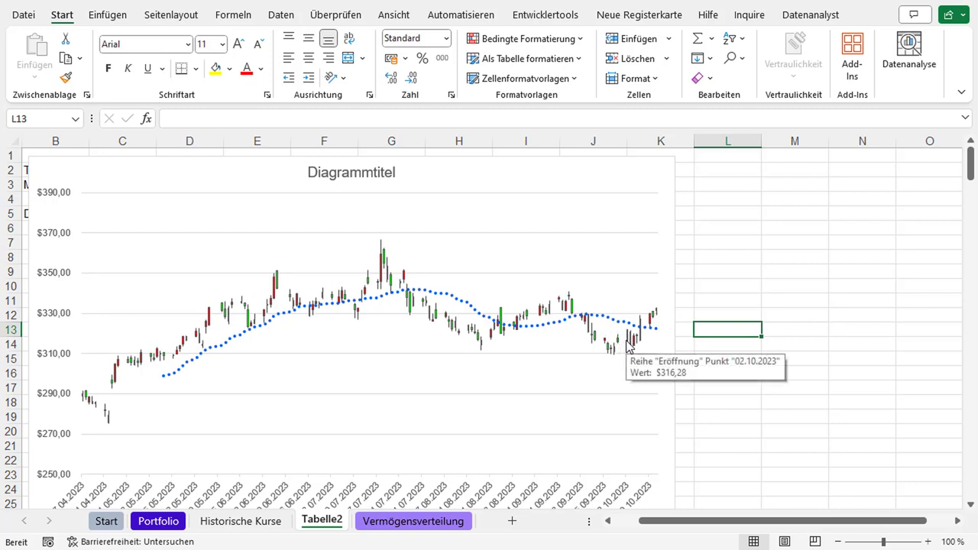